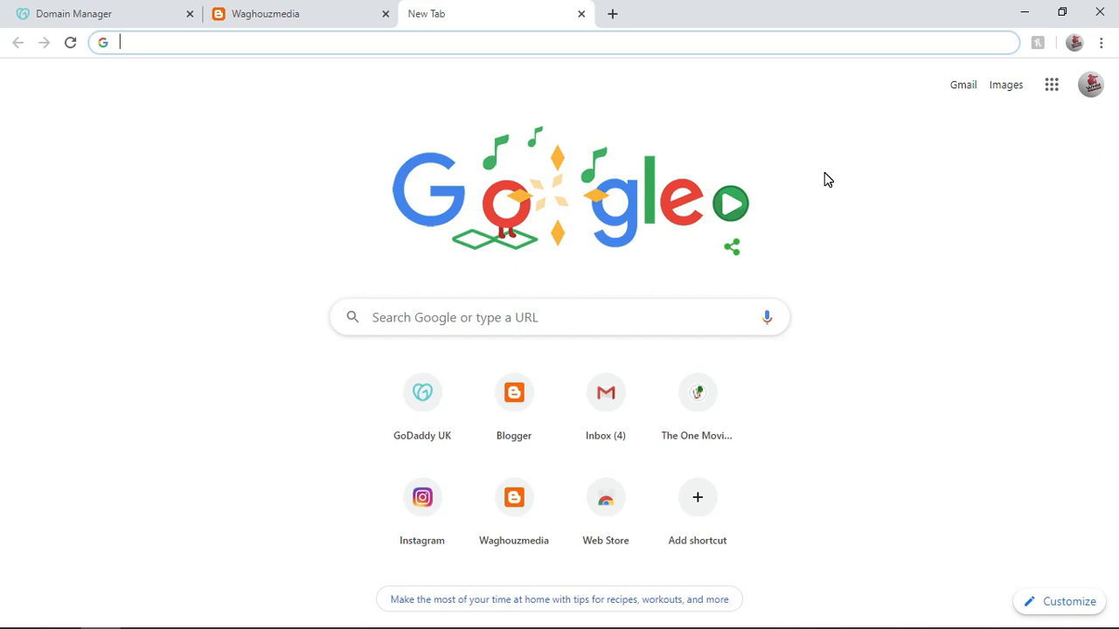
View the live Waghouzmedia blog from Blogger and examine the domain ending of its web address.
{"action": "type", "text": "z"}
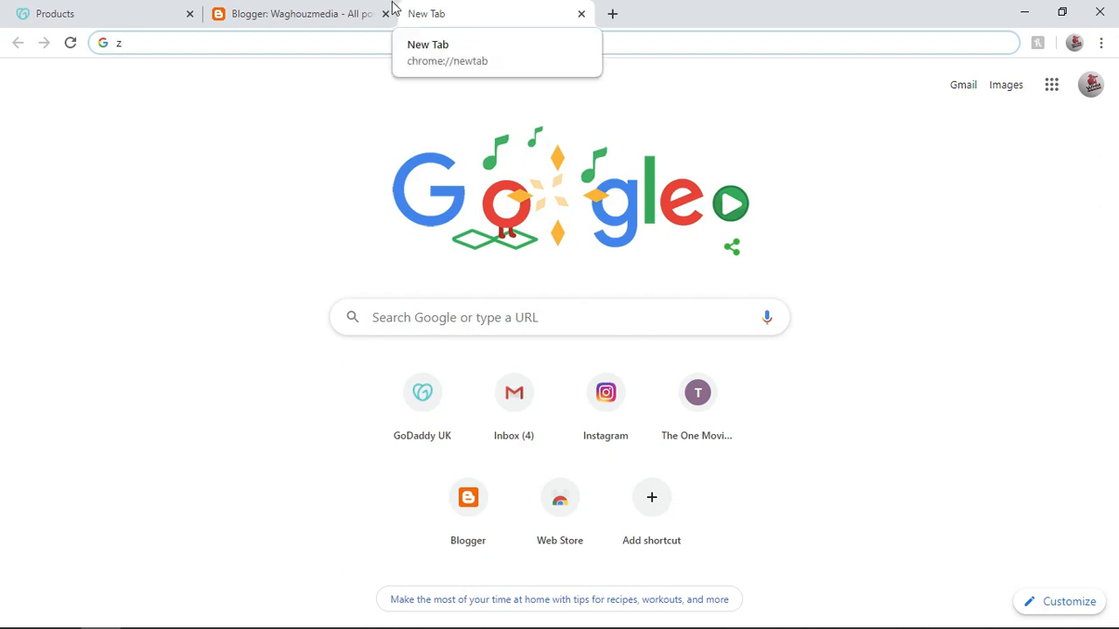
{"action": "left_click", "coordinate": [335, 19]}
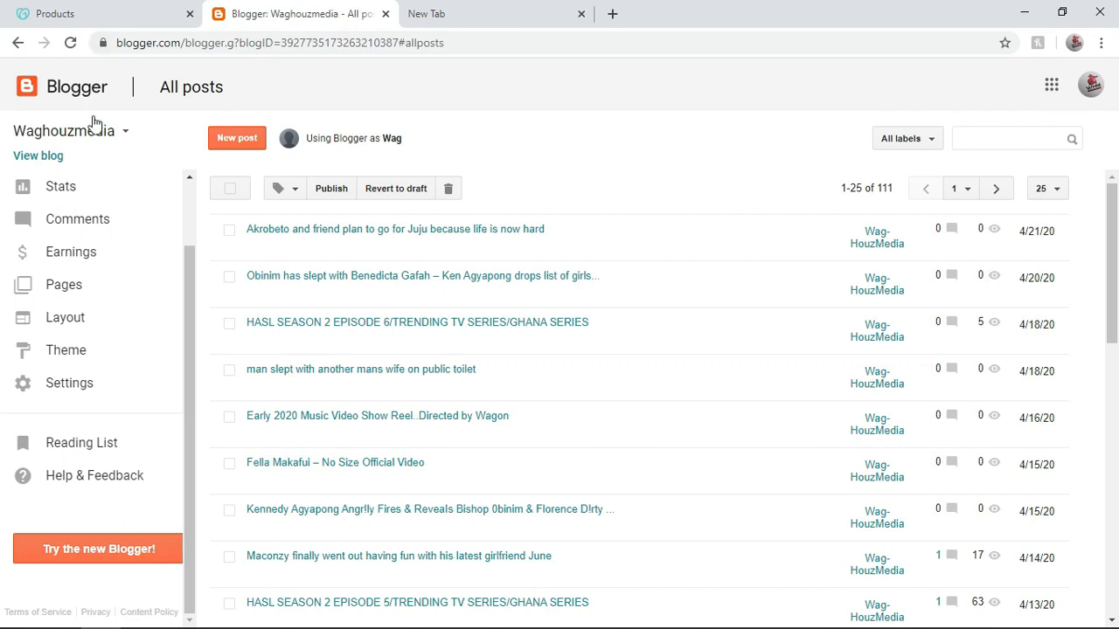
{"action": "left_click", "coordinate": [124, 133]}
{"action": "left_click", "coordinate": [125, 136]}
{"action": "left_click", "coordinate": [44, 161]}
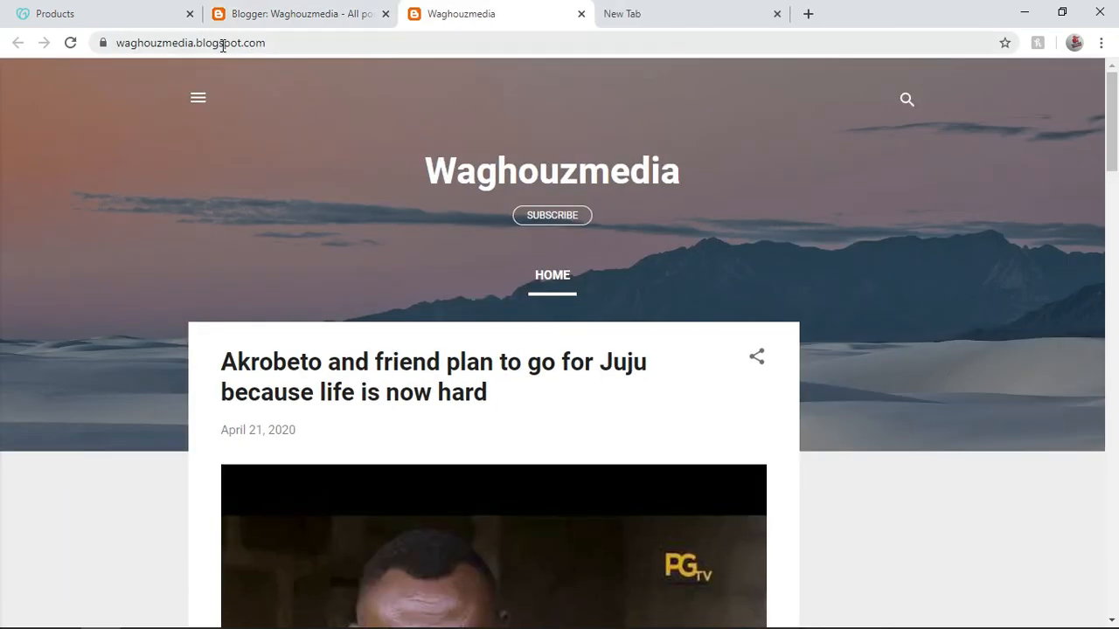
{"action": "left_click_drag", "start_coordinate": [271, 45], "coordinate": [321, 58]}
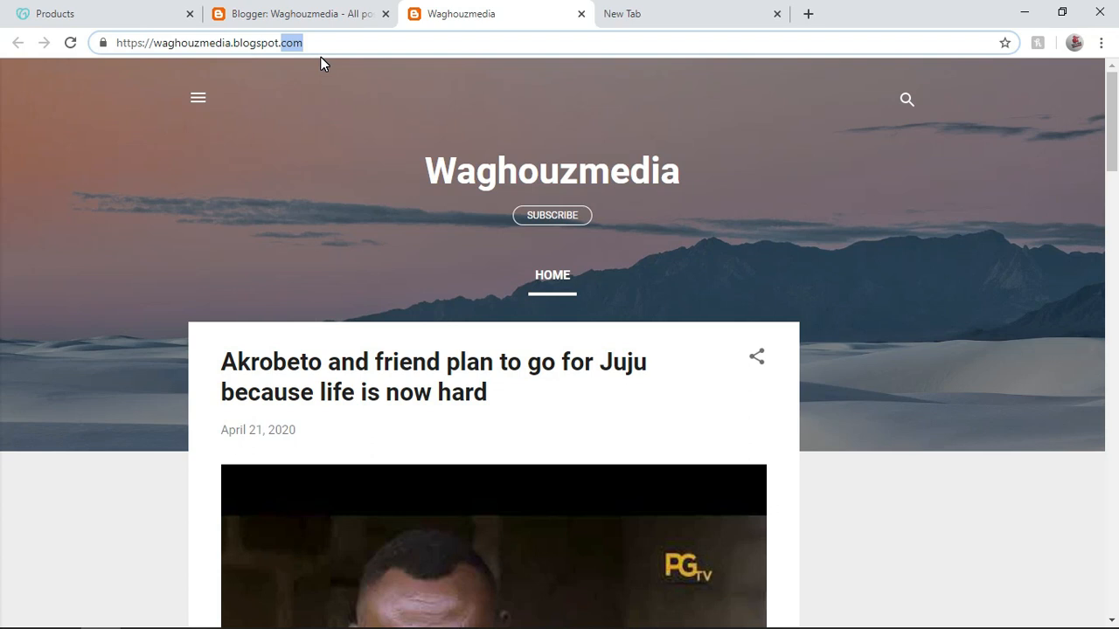
Switch to GoDaddy and copy the domain name waghouzmedia.com from the list of owned domains.
{"action": "left_click", "coordinate": [90, 21]}
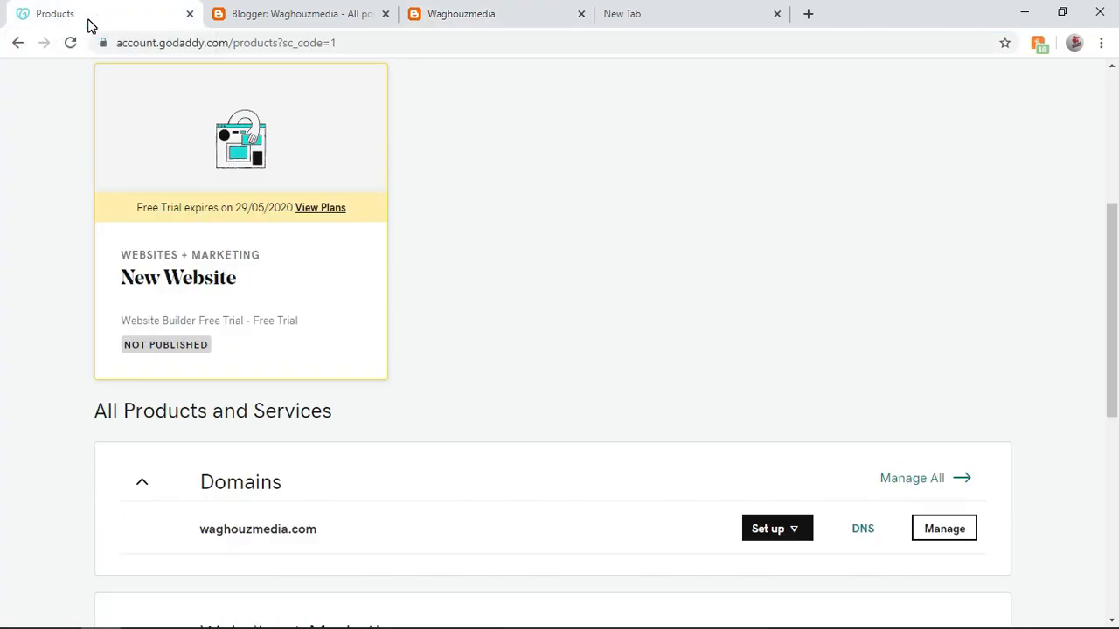
{"action": "left_click", "coordinate": [335, 537]}
{"action": "left_click_drag", "start_coordinate": [335, 537], "coordinate": [203, 527]}
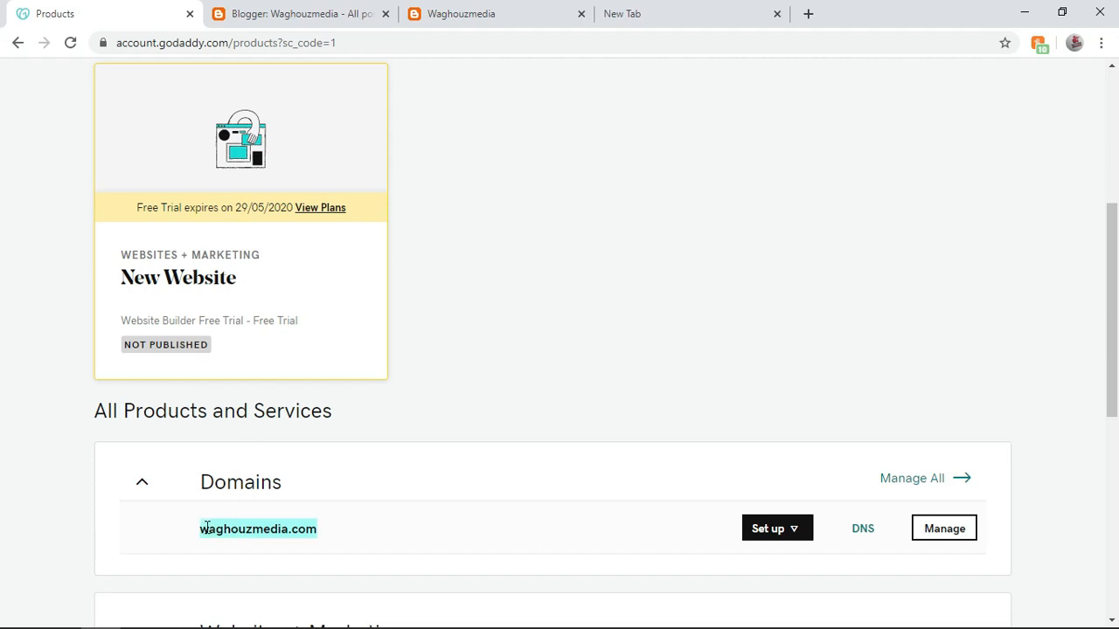
{"action": "right_click", "coordinate": [232, 541]}
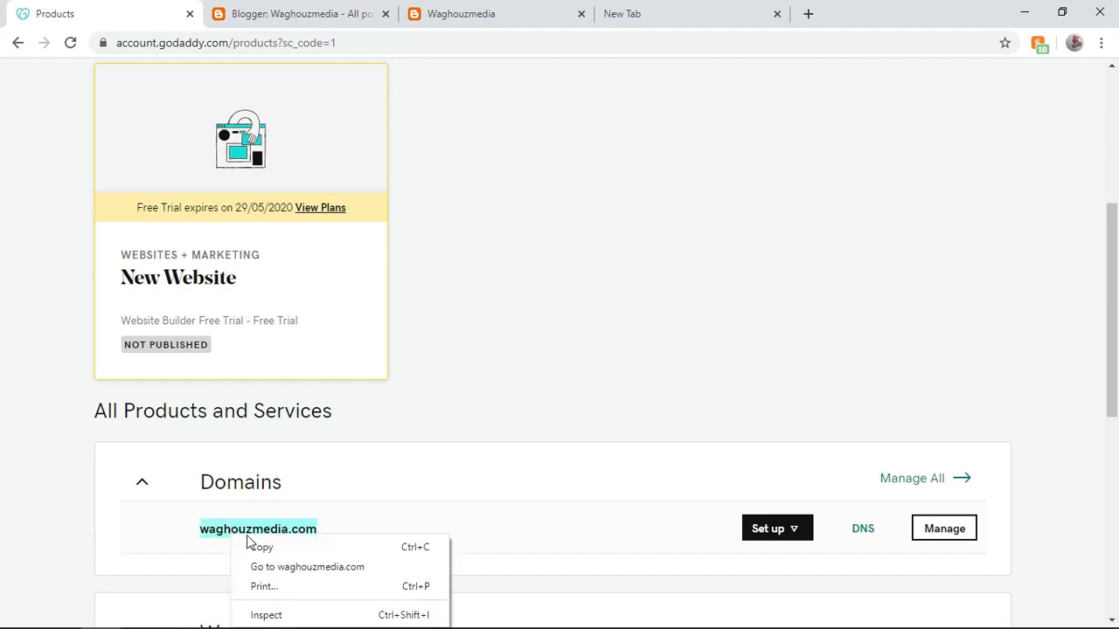
{"action": "left_click", "coordinate": [259, 546]}
Return to Blogger and open the third-party URL setup for the blog address in the basic settings.
{"action": "left_click", "coordinate": [295, 22]}
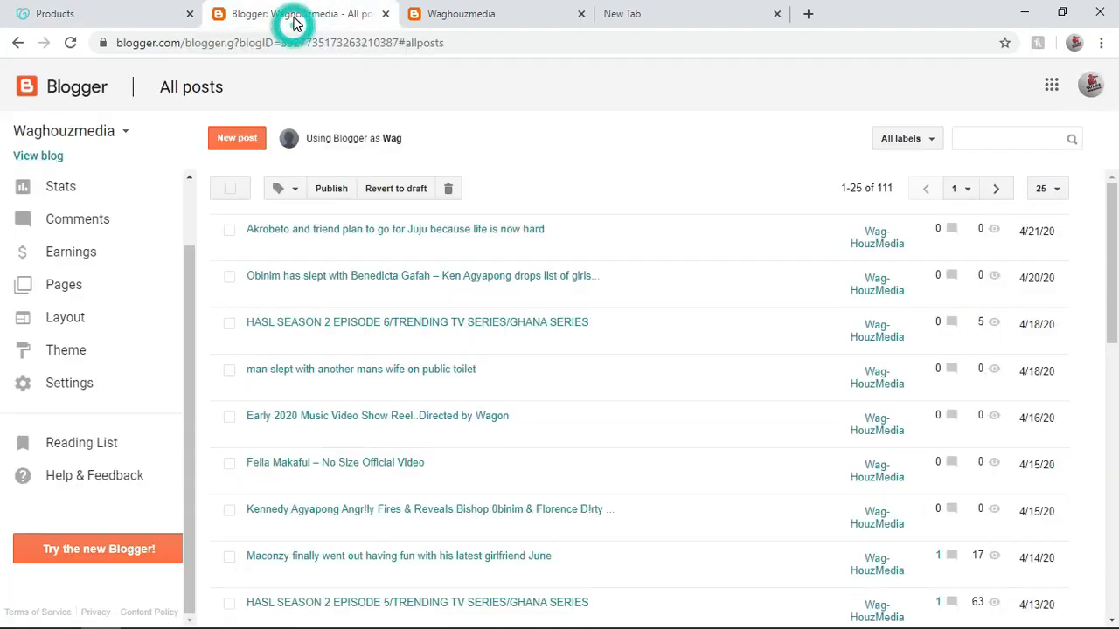
{"action": "left_click", "coordinate": [439, 19]}
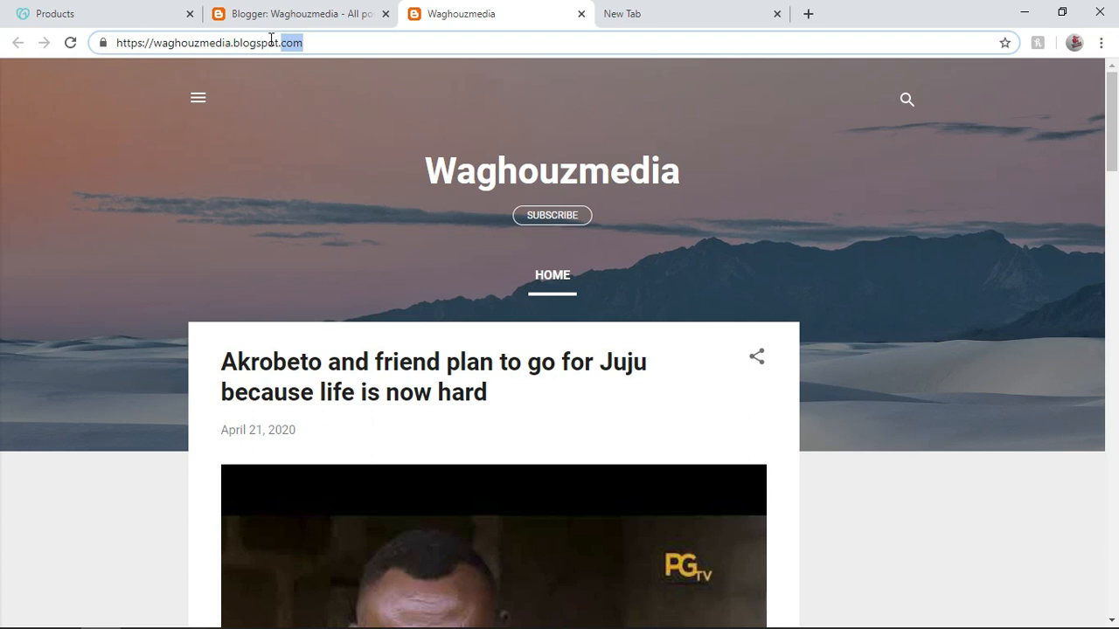
{"action": "left_click", "coordinate": [288, 21]}
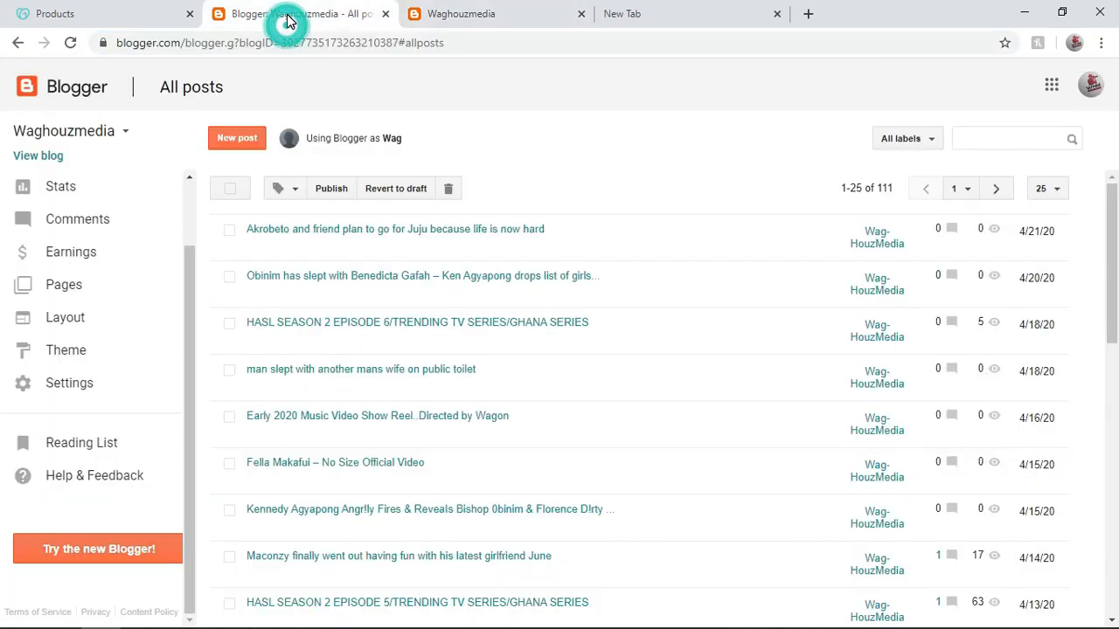
{"action": "left_click", "coordinate": [65, 382]}
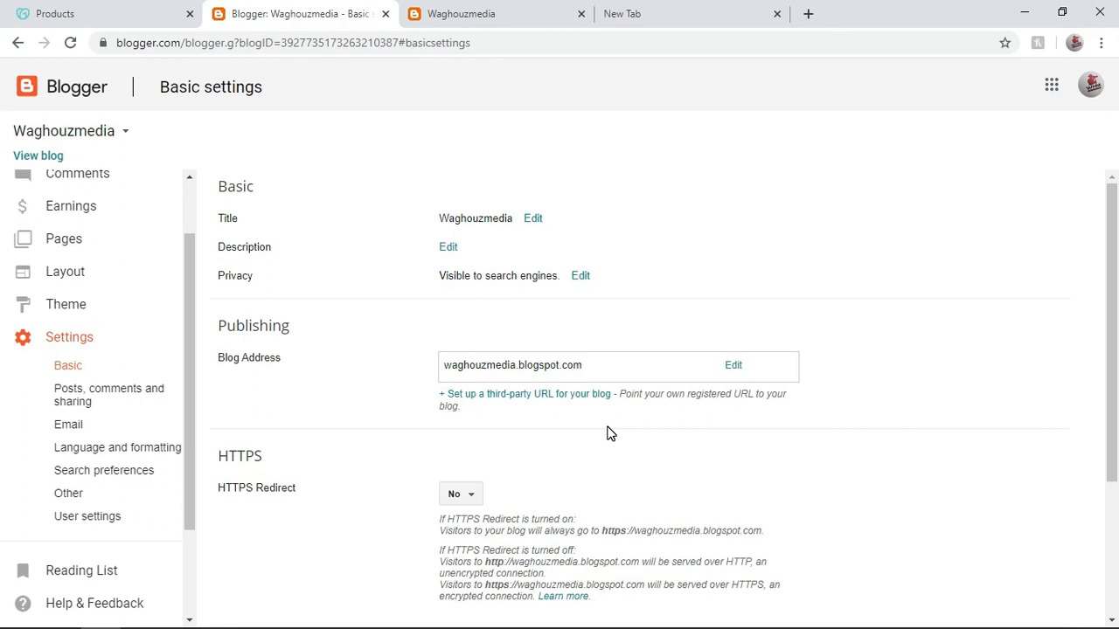
{"action": "left_click", "coordinate": [537, 398]}
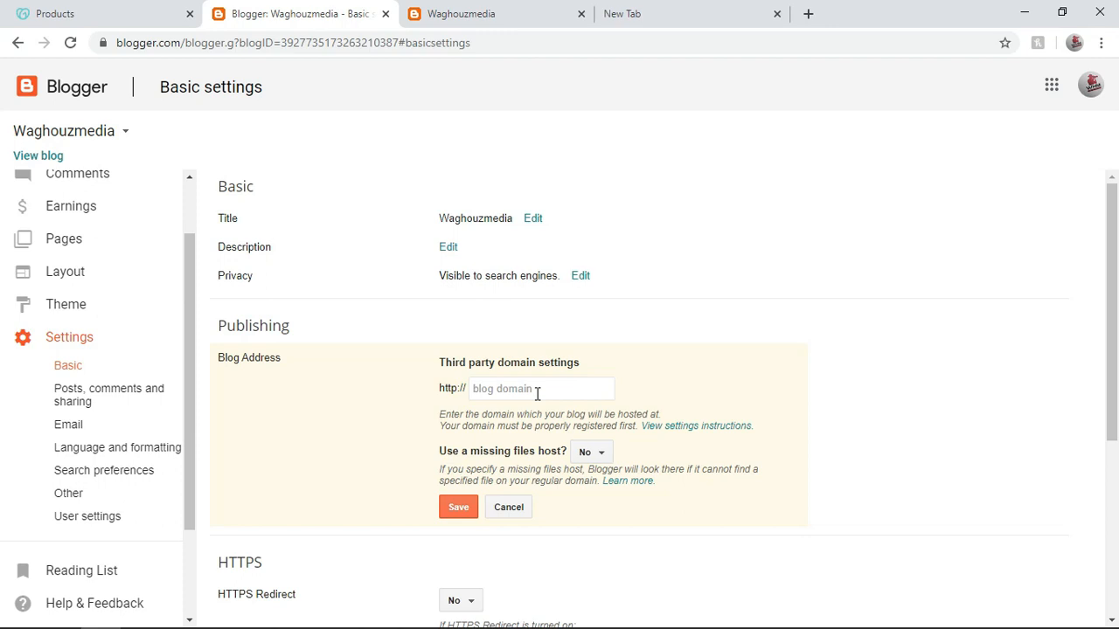
{"action": "left_click", "coordinate": [515, 388]}
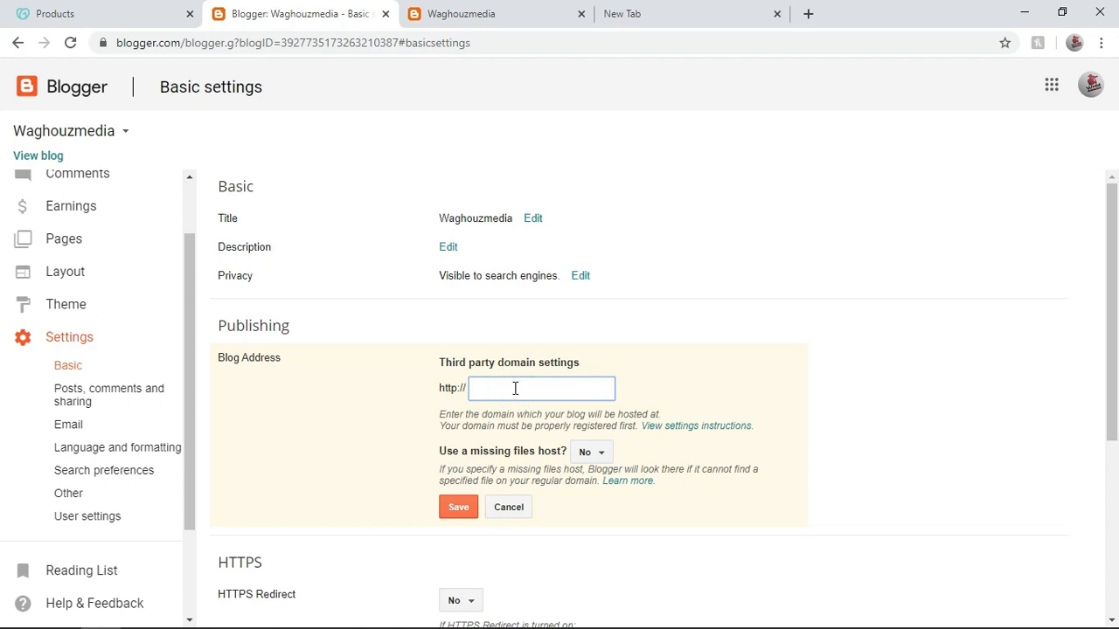
{"action": "key", "text": "ctrl+v"}
{"action": "left_click", "coordinate": [476, 392]}
{"action": "type", "text": "www."}
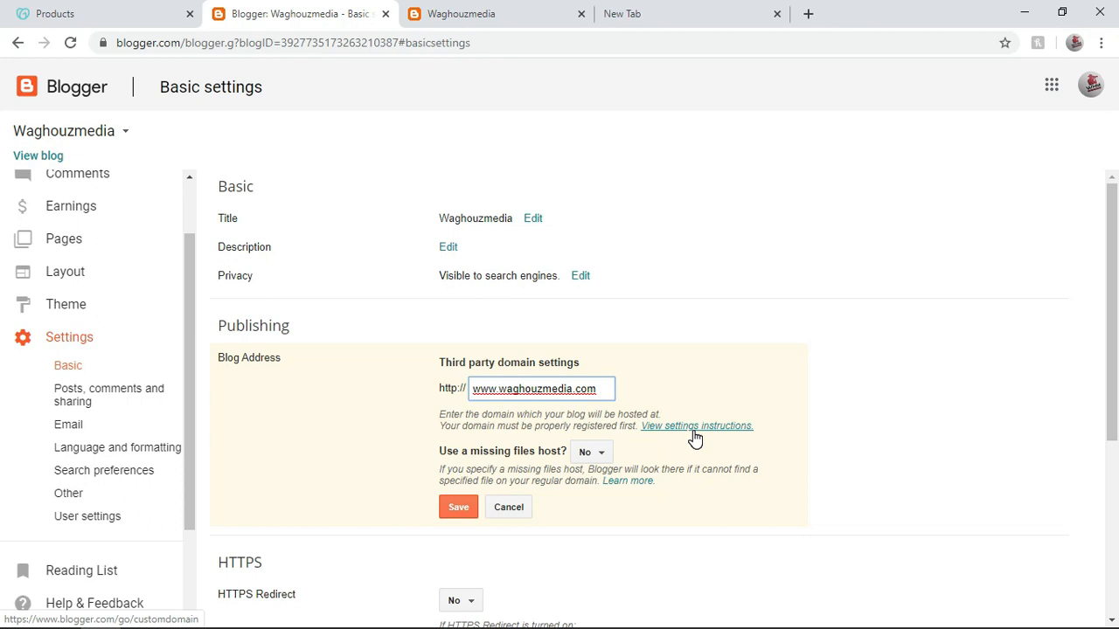
{"action": "scroll", "coordinate": [612, 420], "scroll_direction": "down", "scroll_amount": 1}
{"action": "left_click", "coordinate": [470, 395]}
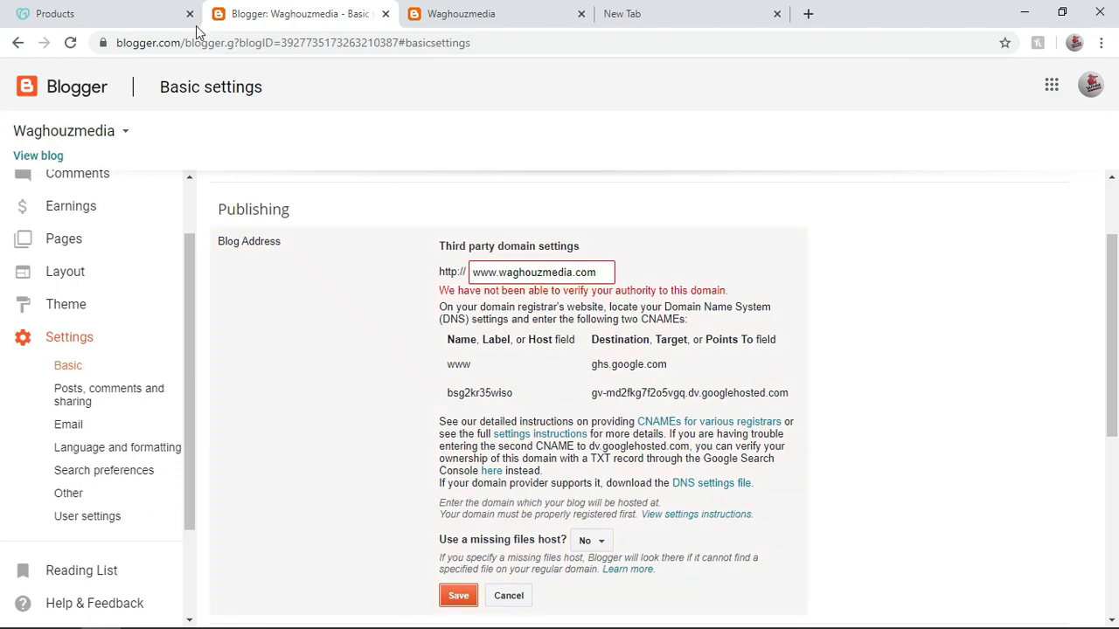
Switch to GoDaddy and open the DNS records of waghouzmedia.com from the products page.
{"action": "left_click", "coordinate": [105, 13]}
{"action": "left_click_drag", "start_coordinate": [1114, 279], "coordinate": [1116, 93]}
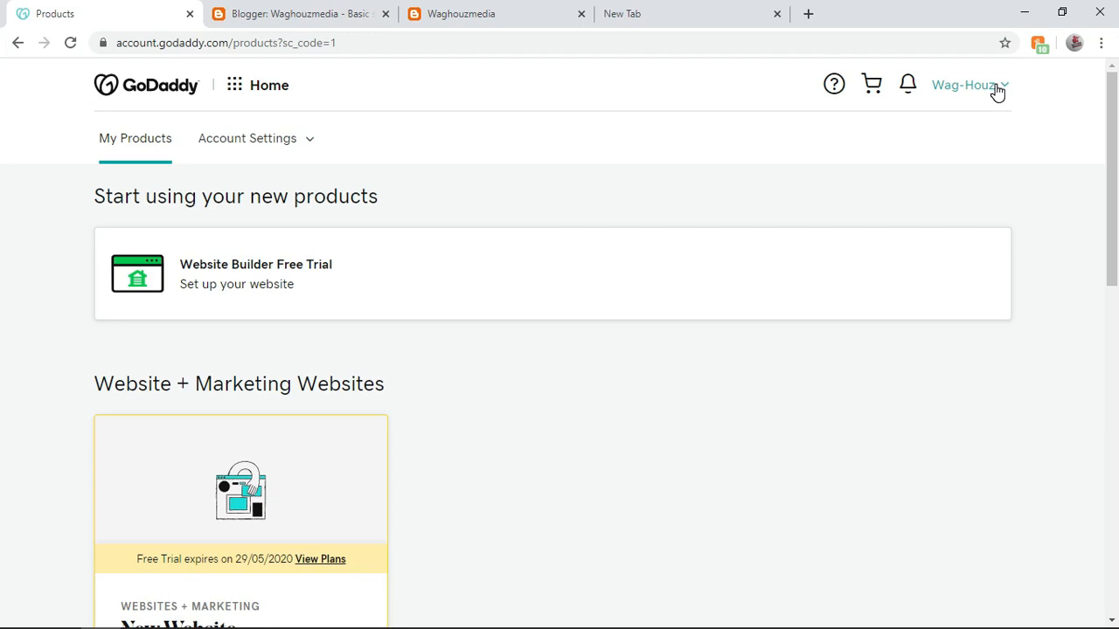
{"action": "left_click", "coordinate": [998, 88]}
{"action": "left_click", "coordinate": [829, 240]}
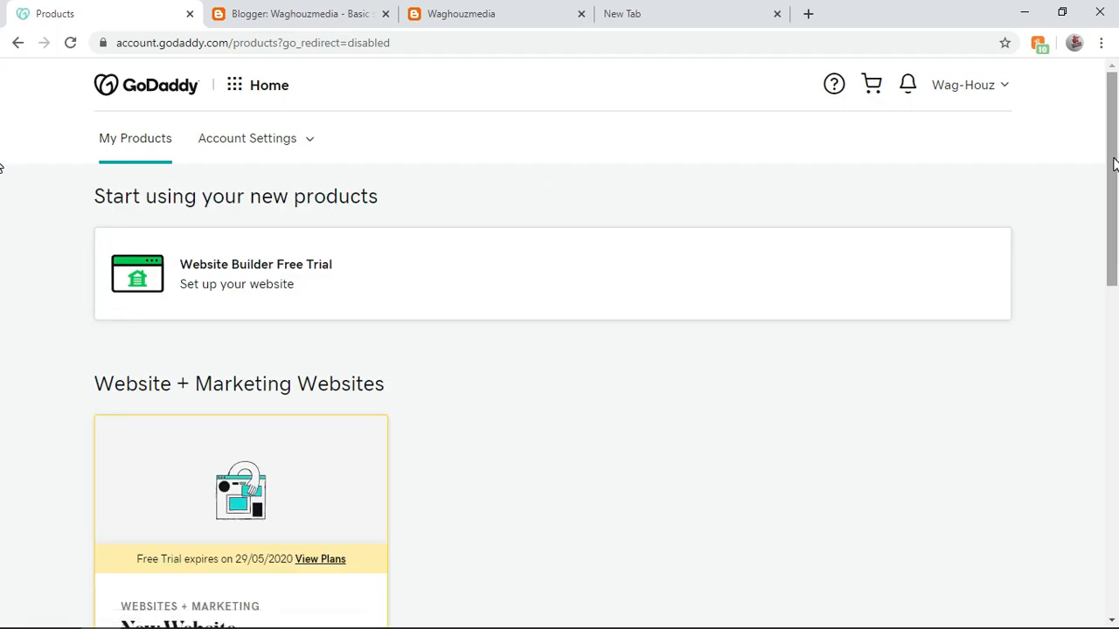
{"action": "left_click_drag", "start_coordinate": [1109, 157], "coordinate": [1111, 424]}
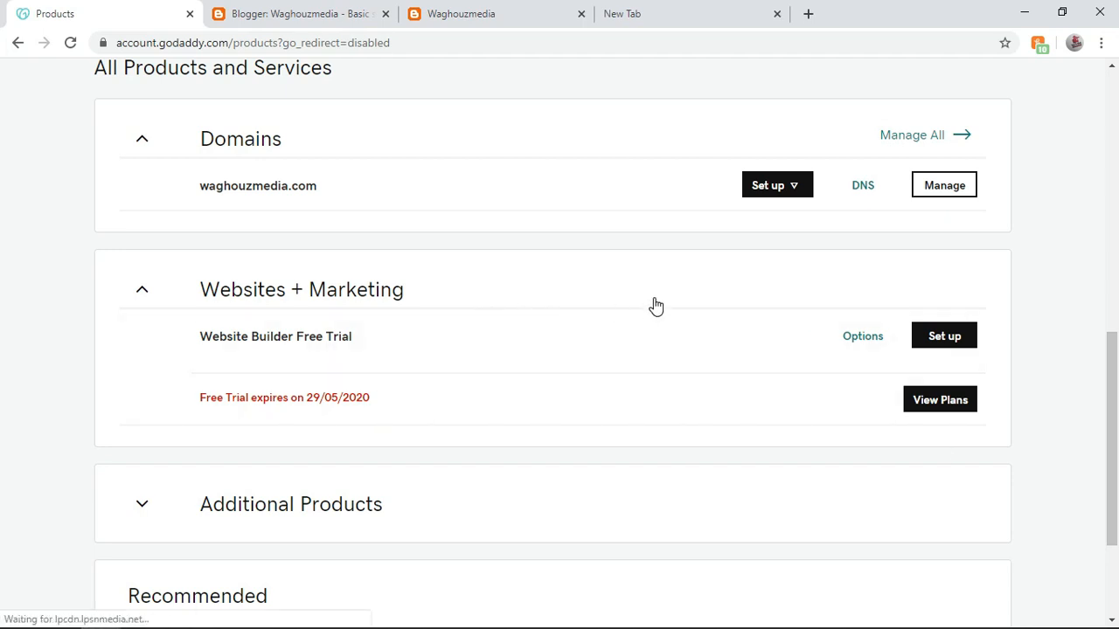
{"action": "left_click", "coordinate": [864, 187]}
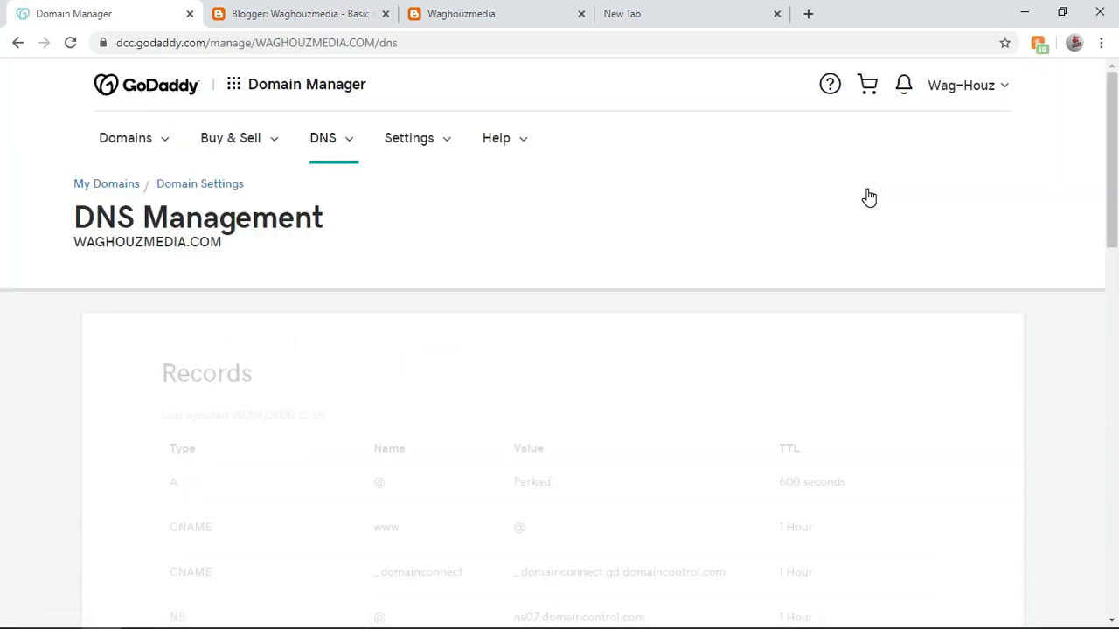
{"action": "left_click_drag", "start_coordinate": [1116, 188], "coordinate": [1112, 262]}
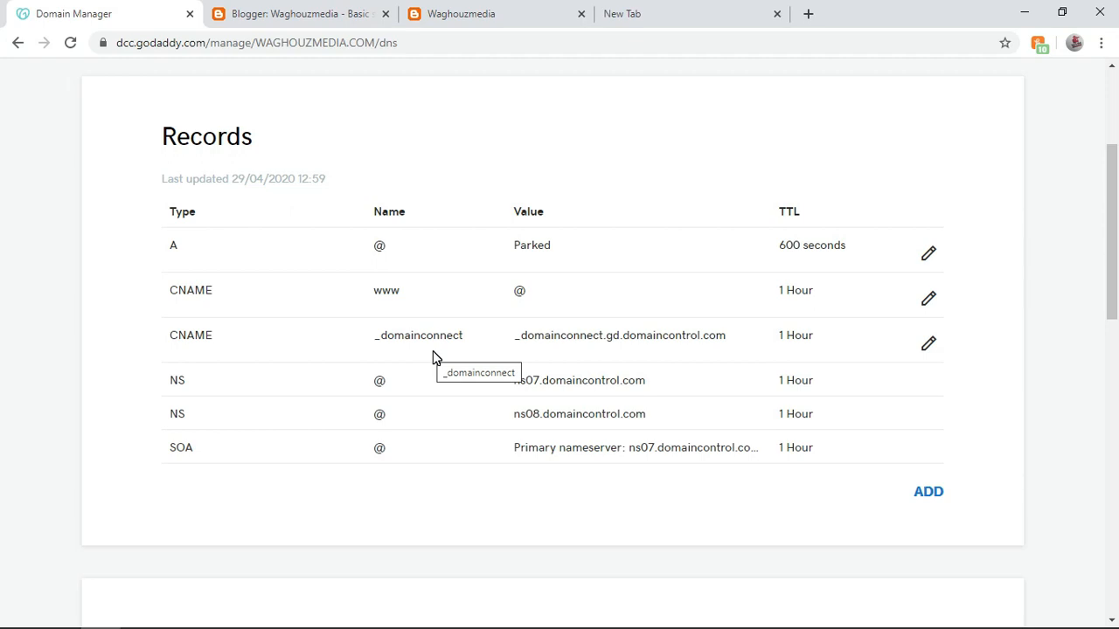
Copy the target ghs.google.com from Blogger and save it as the destination of the www CNAME record in GoDaddy.
{"action": "left_click", "coordinate": [305, 20]}
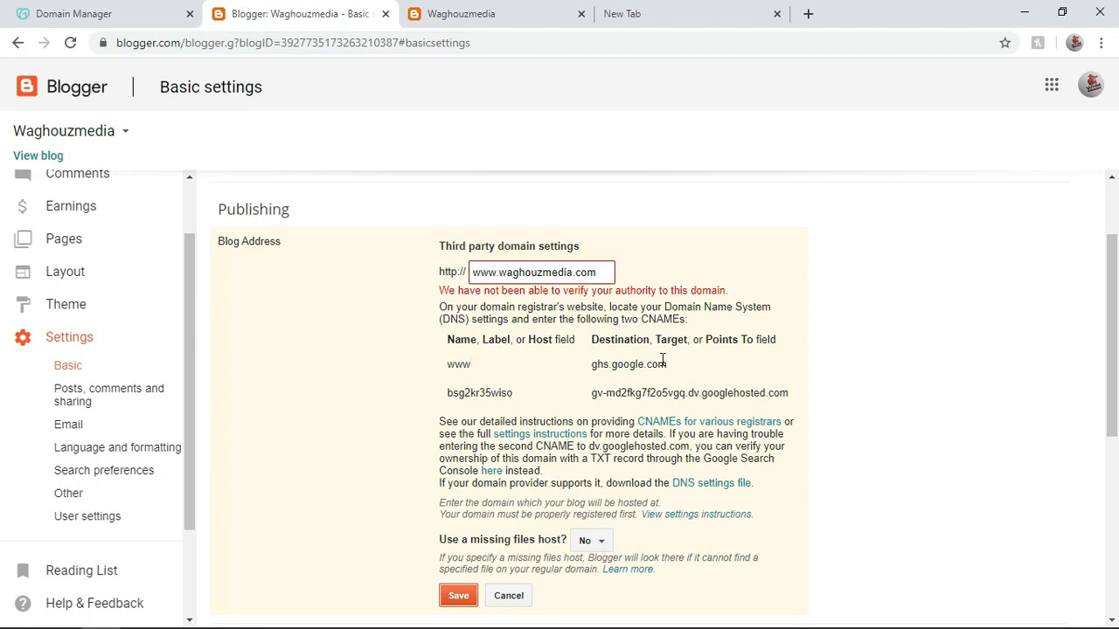
{"action": "left_click_drag", "start_coordinate": [667, 365], "coordinate": [598, 361]}
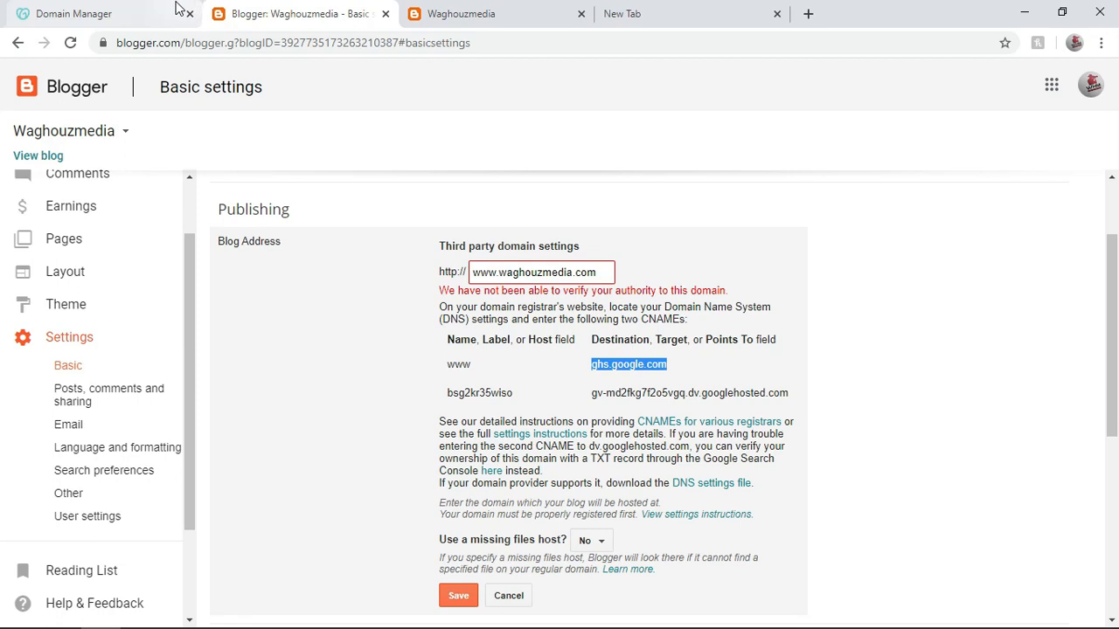
{"action": "left_click", "coordinate": [123, 17]}
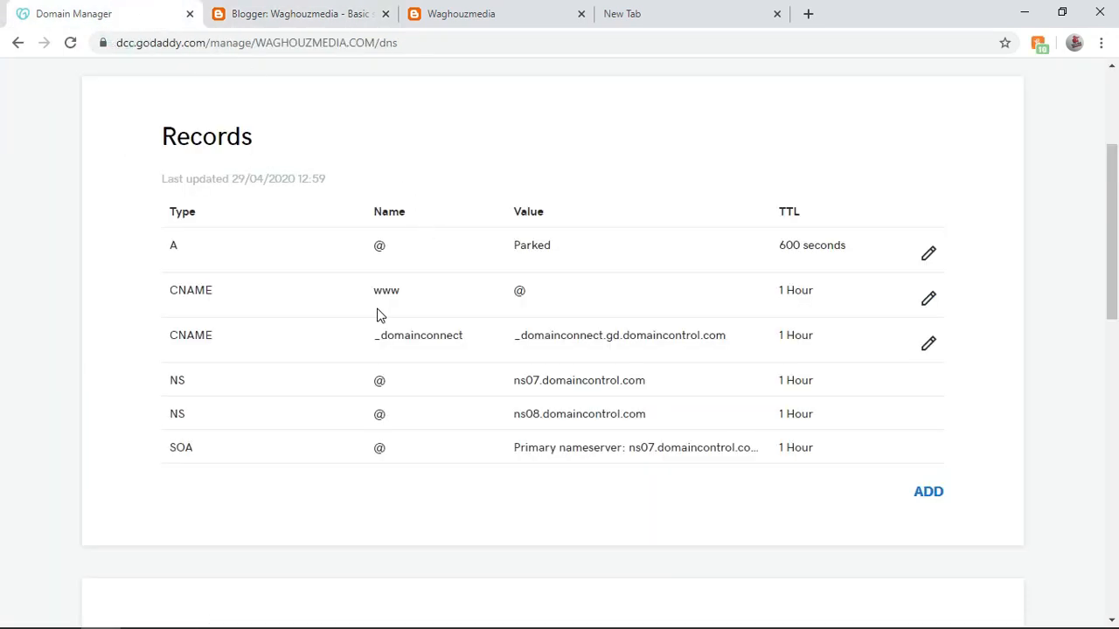
{"action": "left_click", "coordinate": [929, 302]}
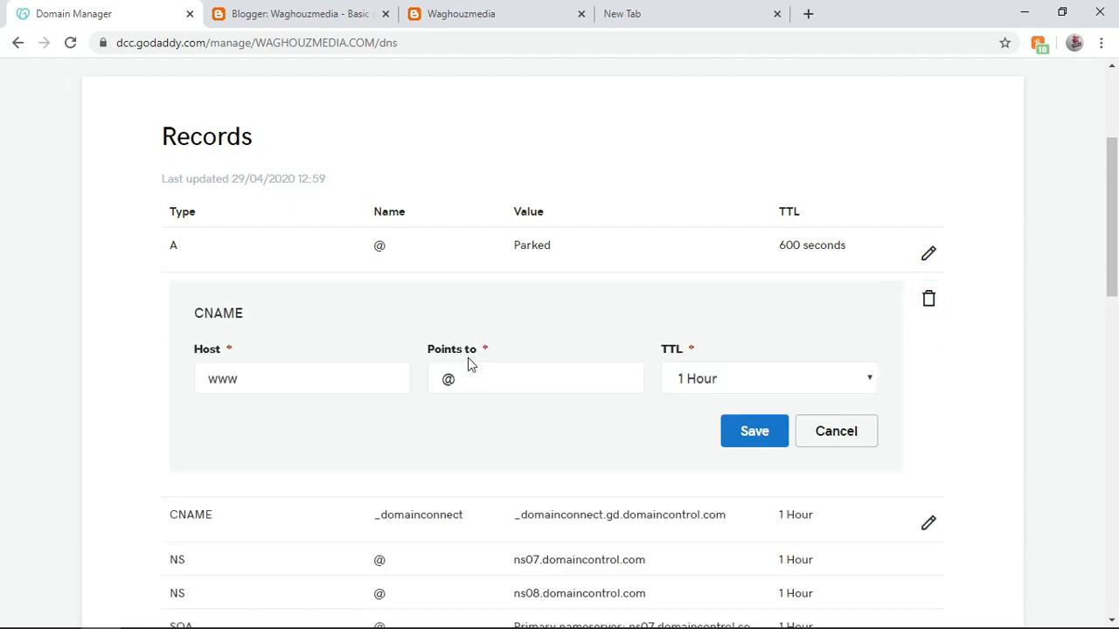
{"action": "left_click_drag", "start_coordinate": [461, 379], "coordinate": [437, 379]}
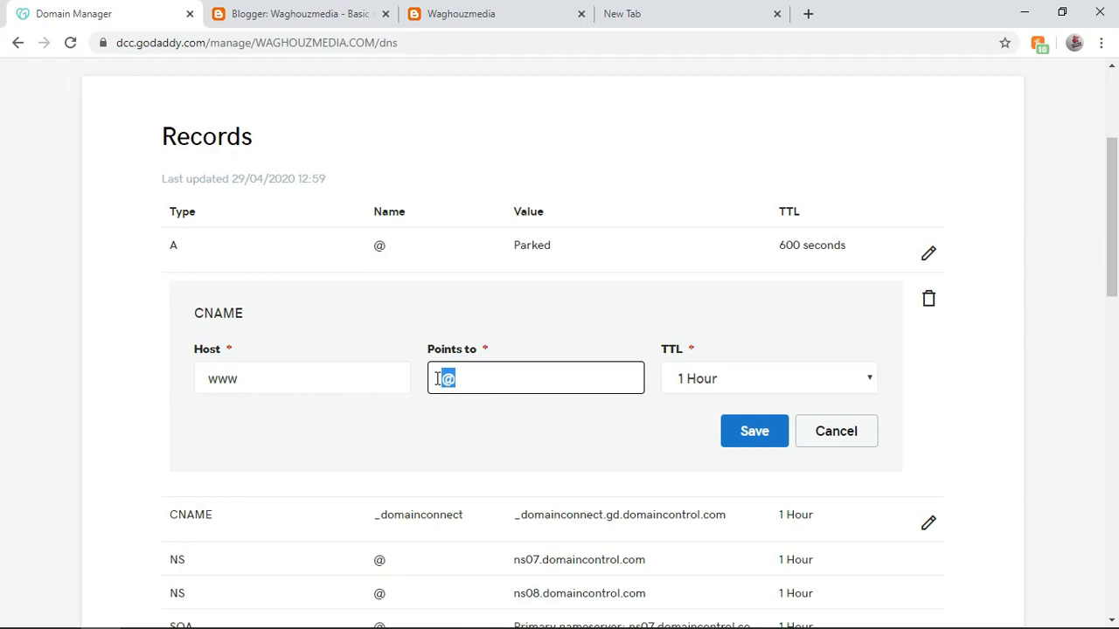
{"action": "type", "text": "ghs.google.com"}
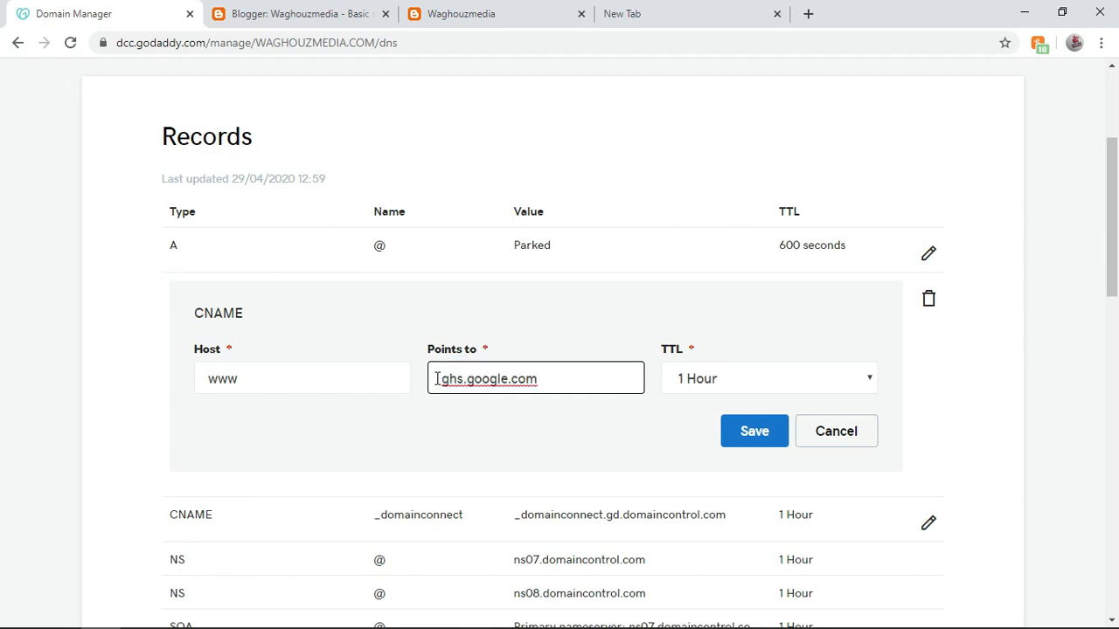
{"action": "left_click", "coordinate": [765, 432]}
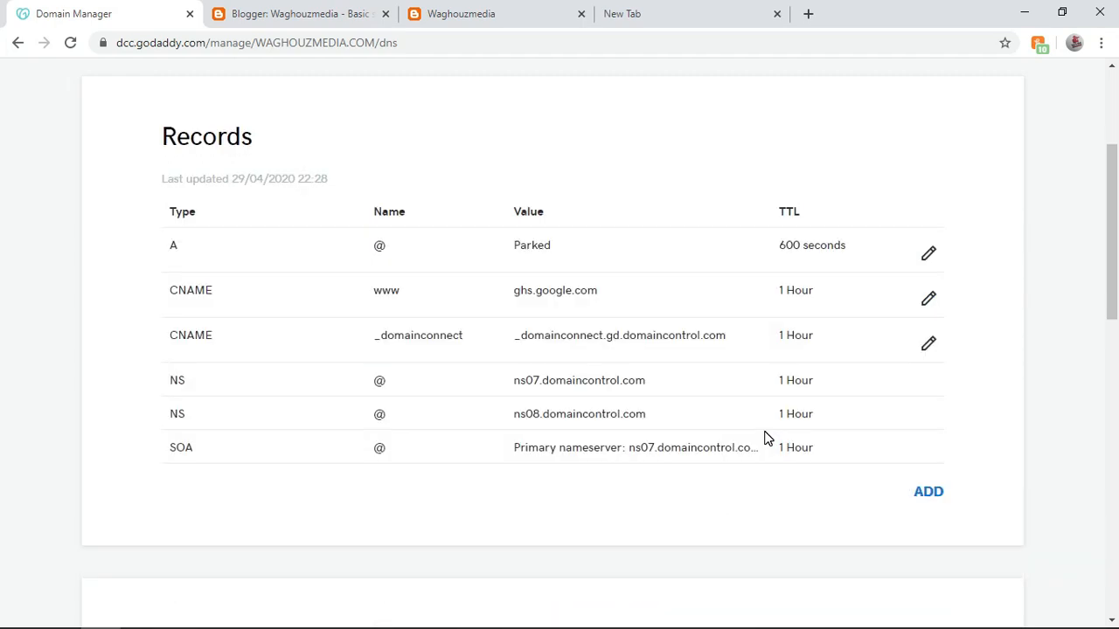
Copy the second CNAME's verification target from Blogger and paste it as the destination of the _domainconnect CNAME record in GoDaddy.
{"action": "left_click", "coordinate": [287, 14]}
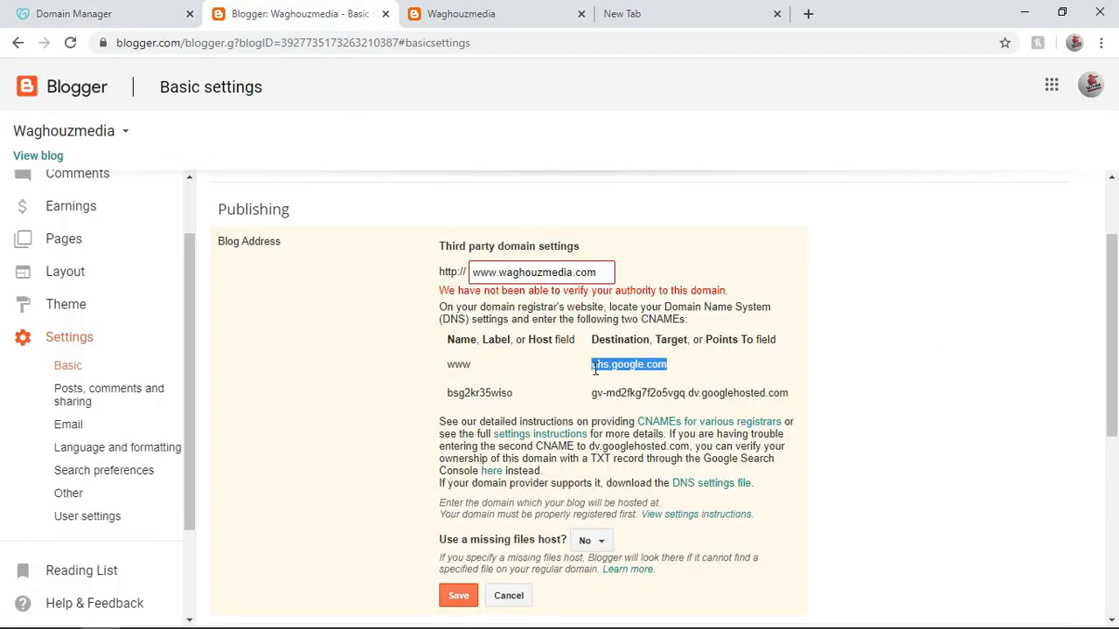
{"action": "left_click_drag", "start_coordinate": [593, 393], "coordinate": [789, 401]}
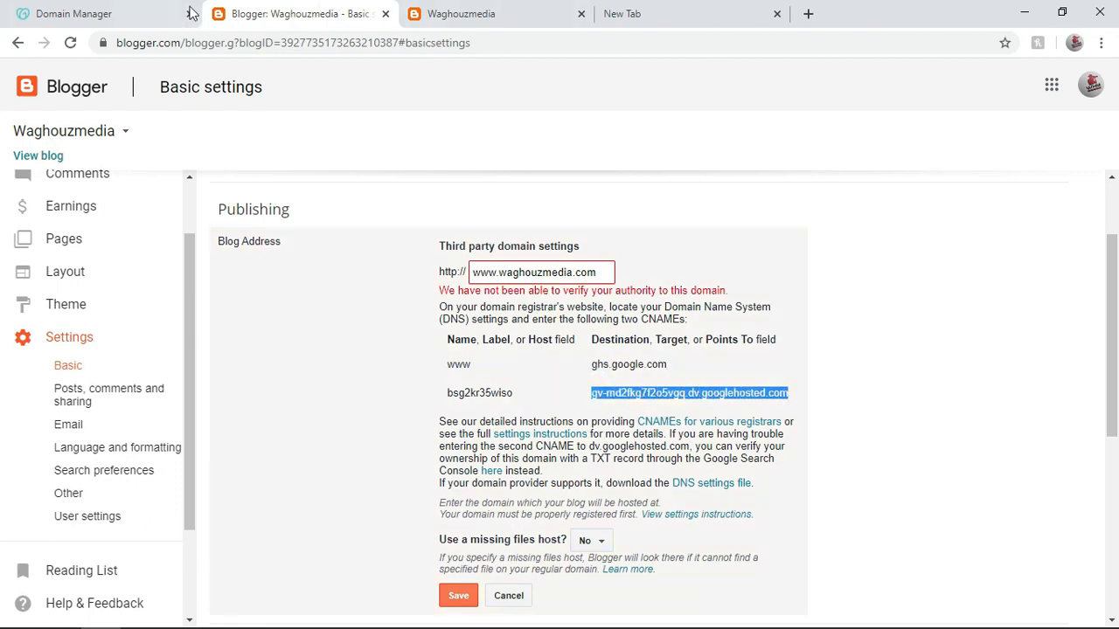
{"action": "left_click", "coordinate": [142, 13]}
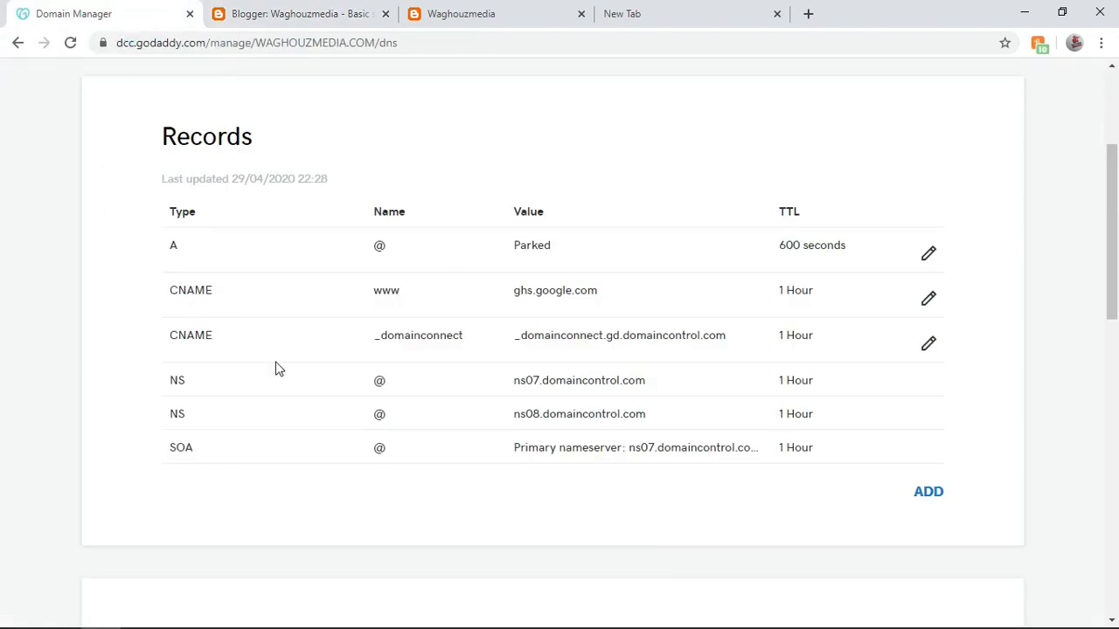
{"action": "left_click", "coordinate": [928, 346]}
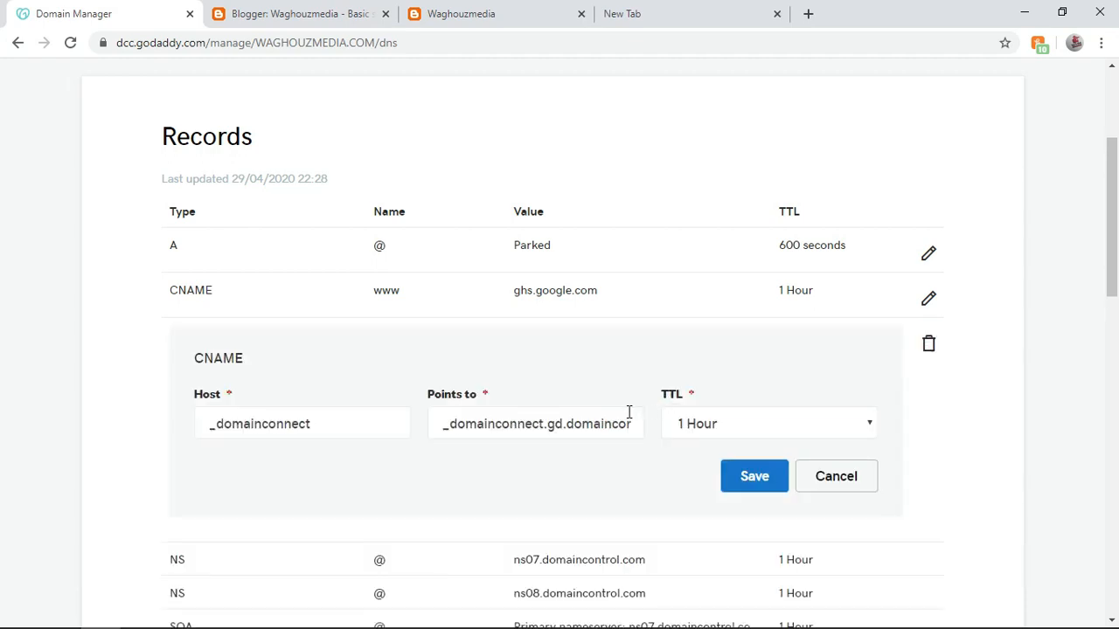
{"action": "double_click", "coordinate": [513, 425]}
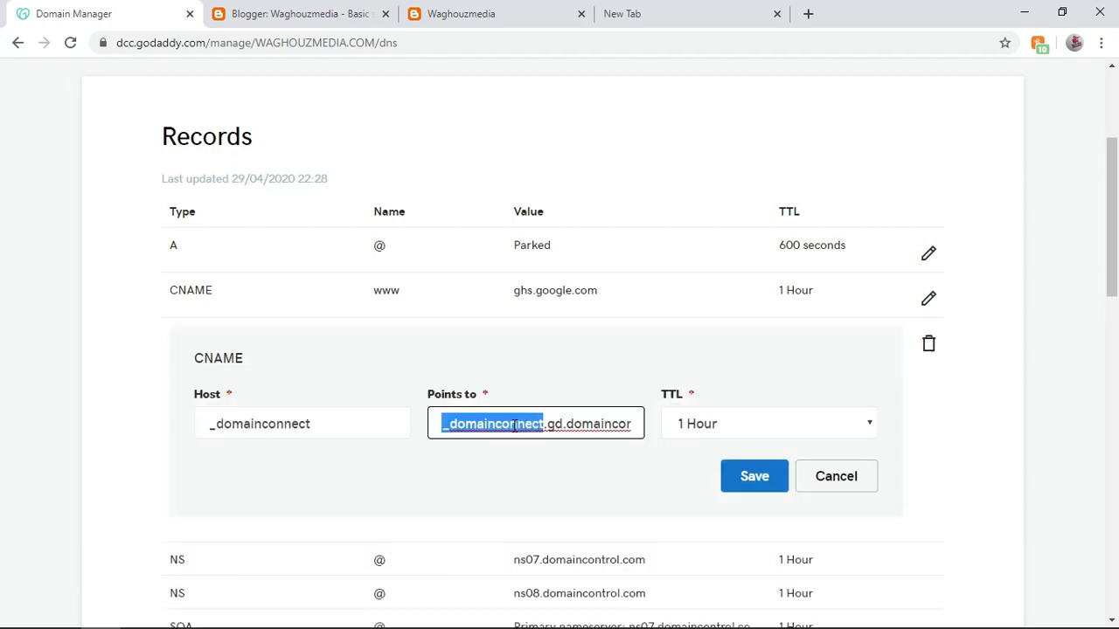
{"action": "key", "text": "ctrl+a"}
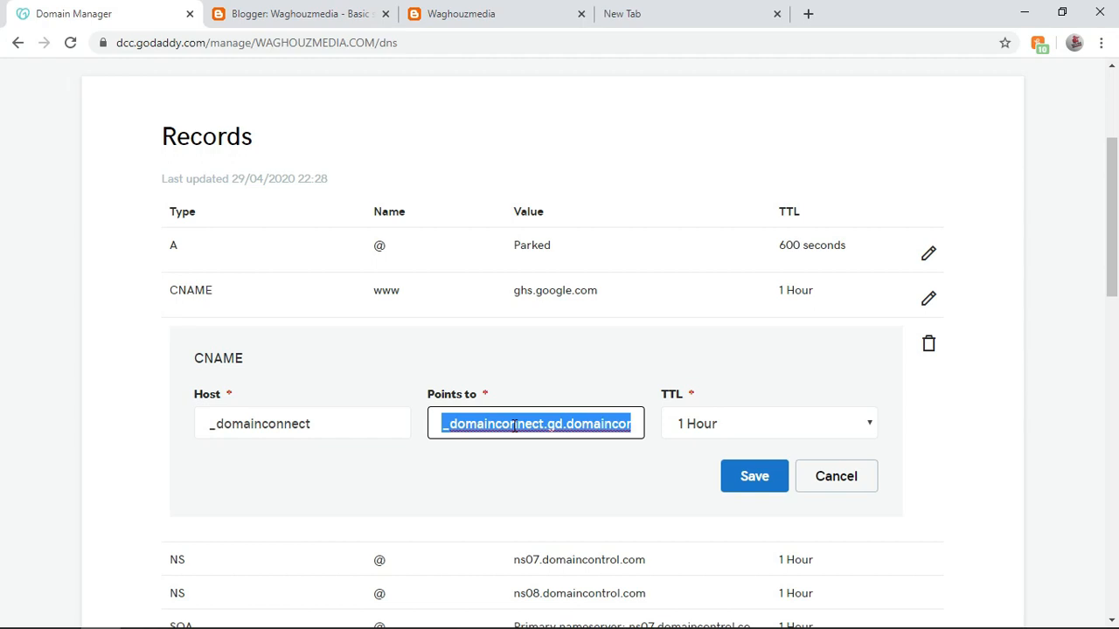
{"action": "key", "text": "ctrl+v"}
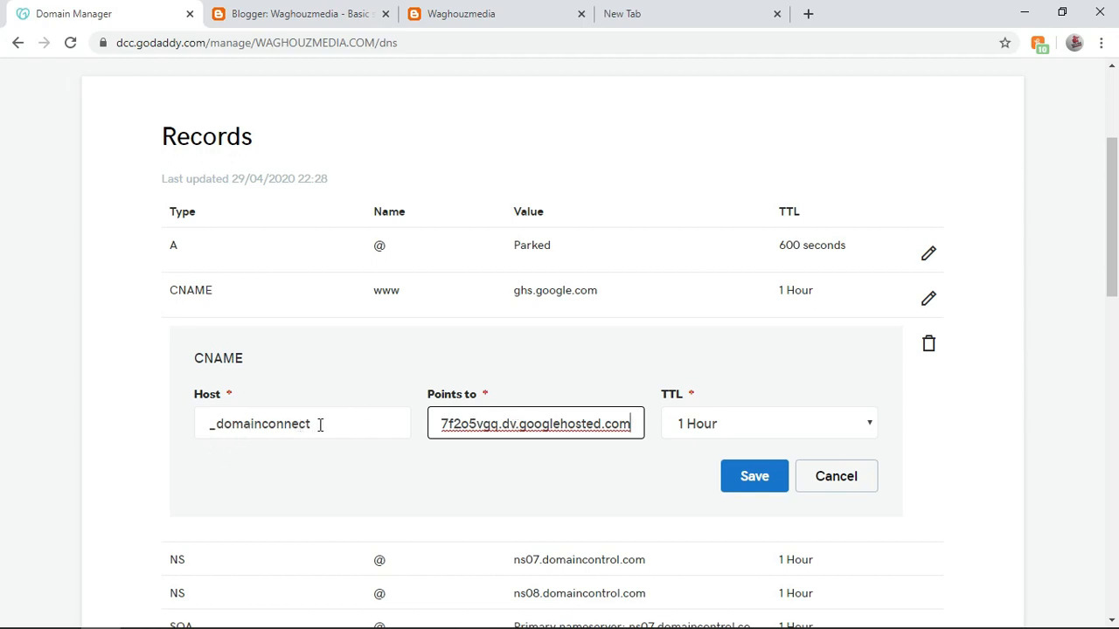
Copy the second CNAME's verification host label from Blogger and save it as the host of the _domainconnect CNAME record in GoDaddy.
{"action": "left_click", "coordinate": [283, 14]}
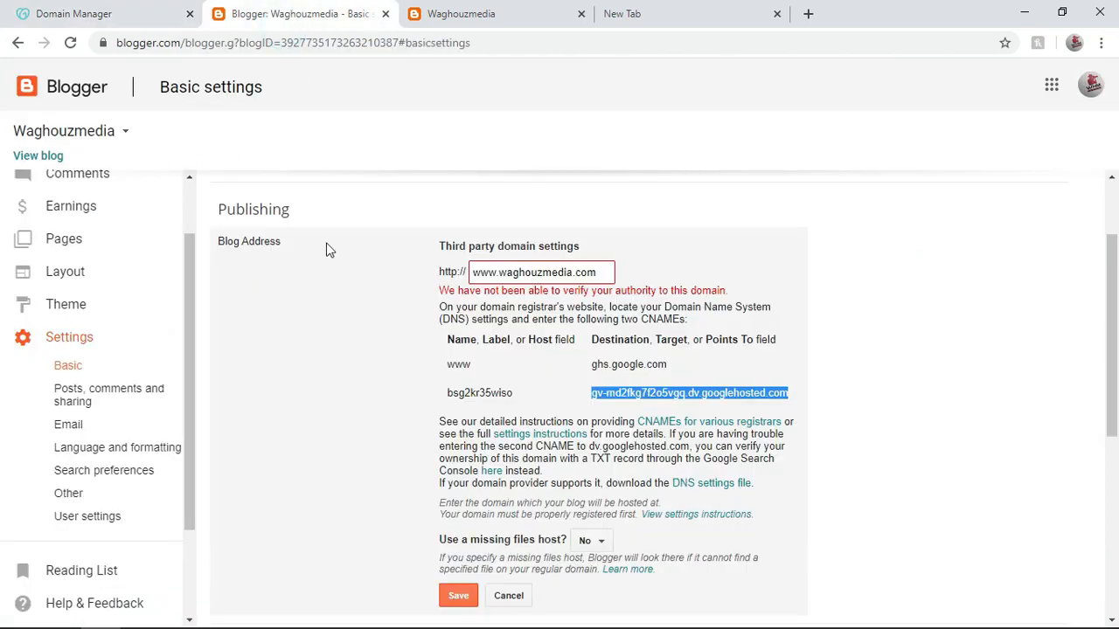
{"action": "left_click_drag", "start_coordinate": [517, 394], "coordinate": [445, 395]}
{"action": "key", "text": "ctrl+c"}
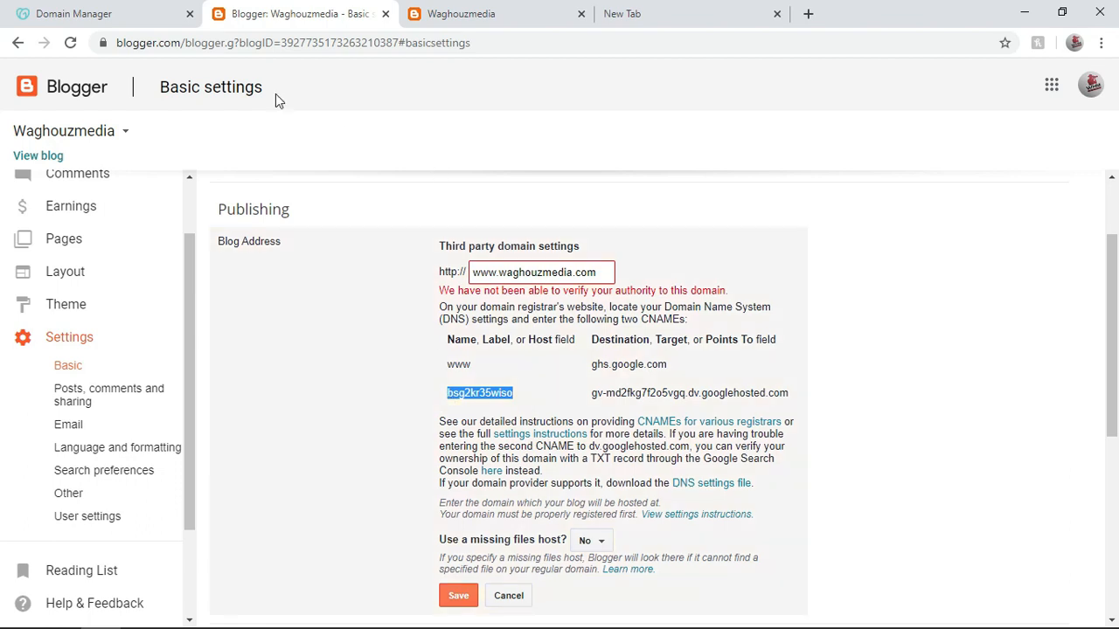
{"action": "left_click", "coordinate": [146, 16]}
{"action": "left_click", "coordinate": [311, 424]}
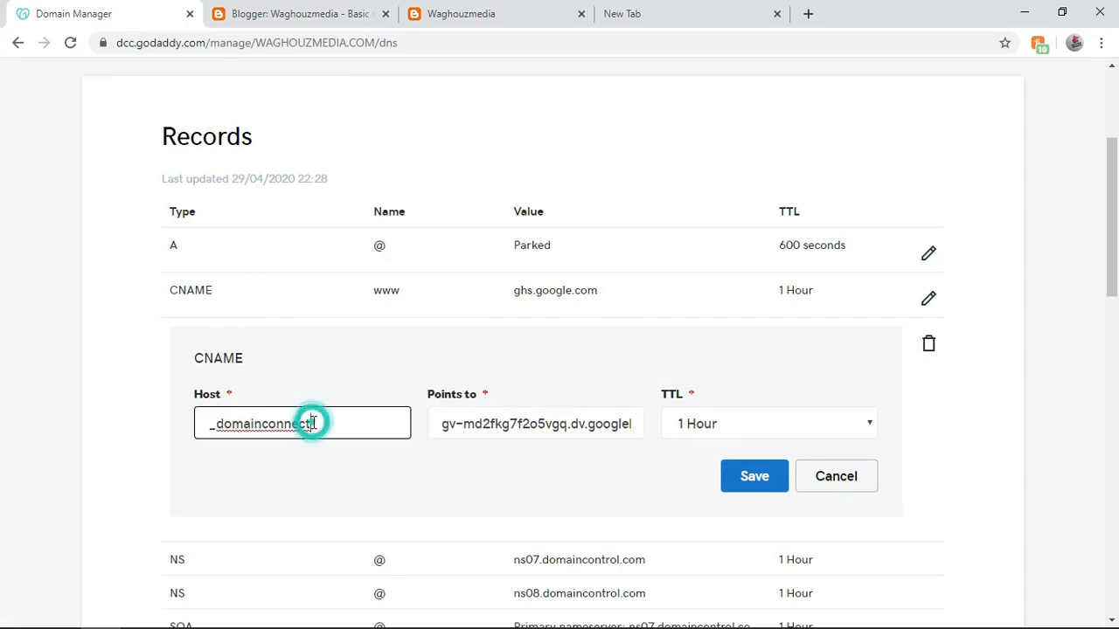
{"action": "double_click", "coordinate": [314, 423]}
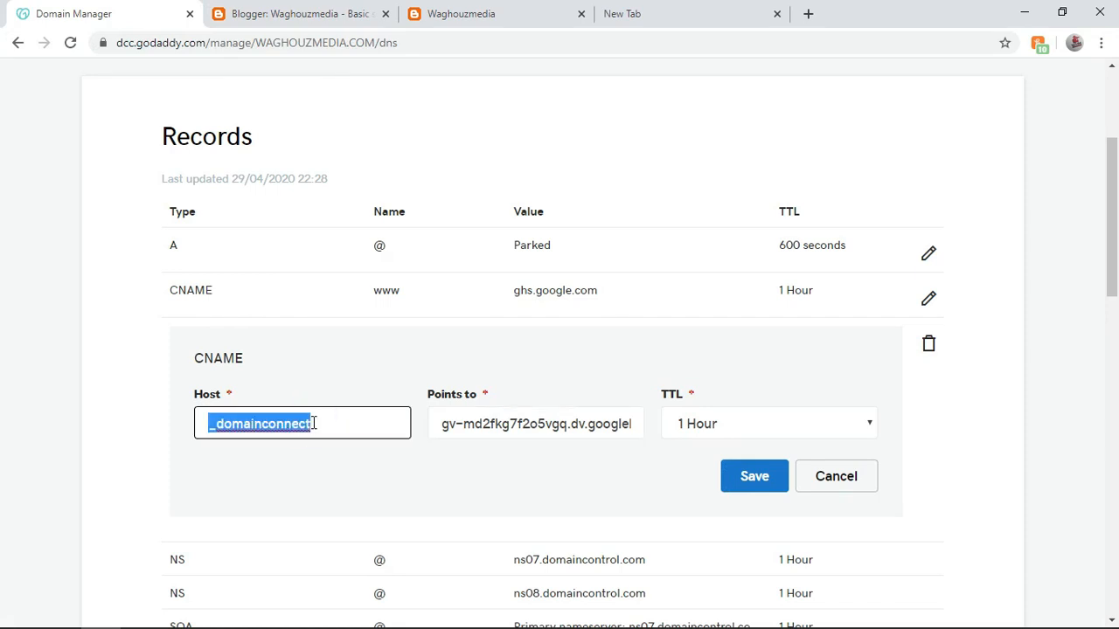
{"action": "key", "text": "ctrl+v"}
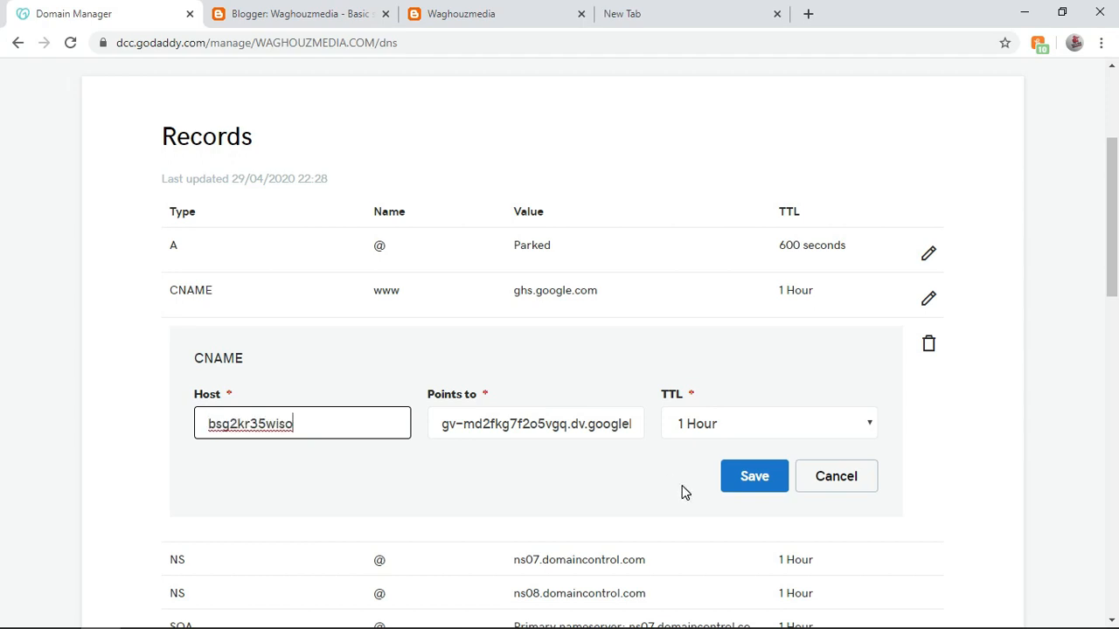
{"action": "left_click", "coordinate": [758, 477]}
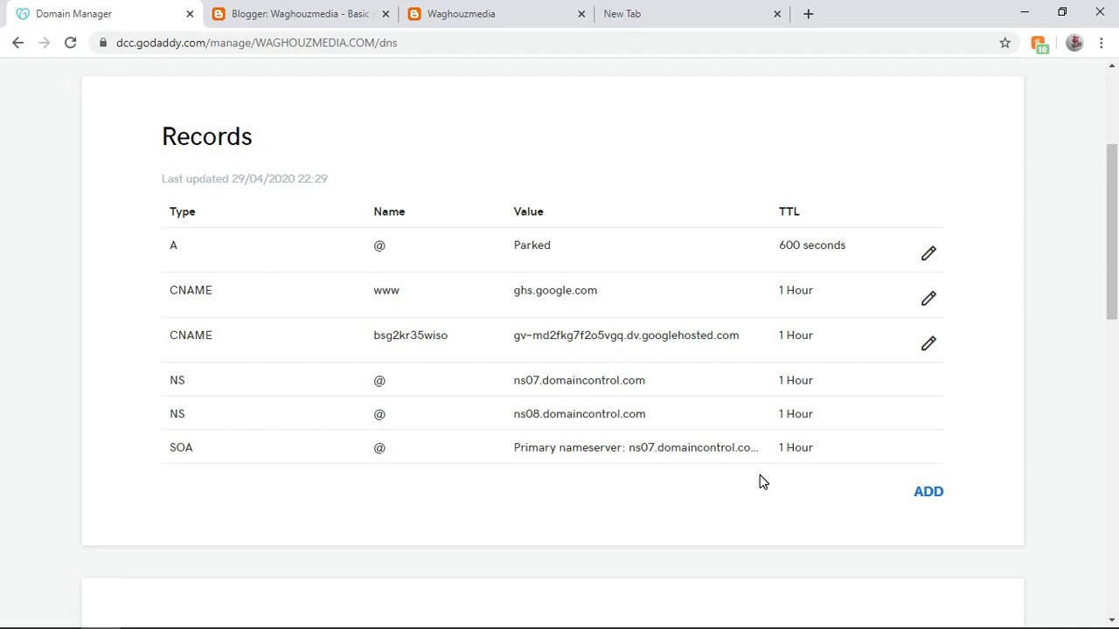
Start a new DNS record in GoDaddy and open Blogger's custom domain settings instructions at the list of A-record IPs.
{"action": "left_click_drag", "start_coordinate": [1115, 204], "coordinate": [1114, 249]}
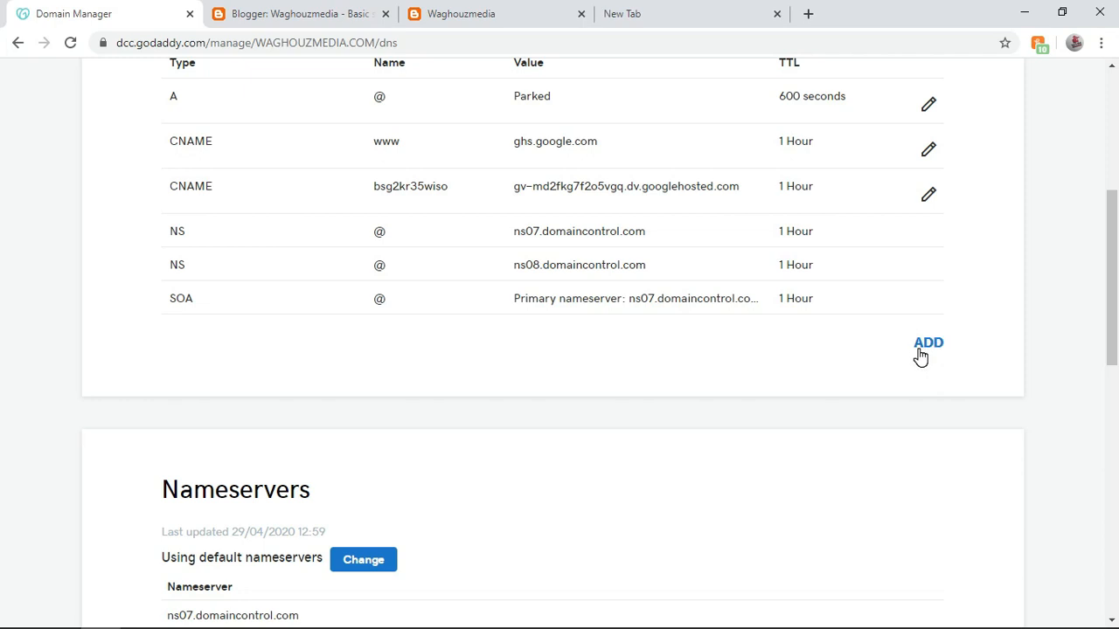
{"action": "left_click", "coordinate": [283, 16]}
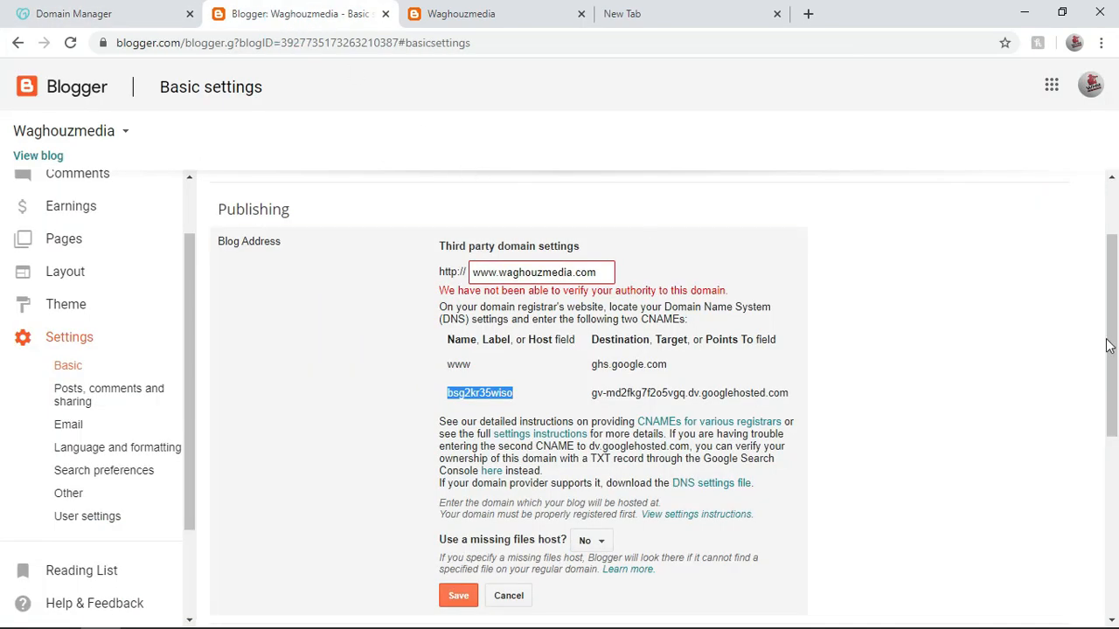
{"action": "left_click_drag", "start_coordinate": [1108, 344], "coordinate": [1112, 395]}
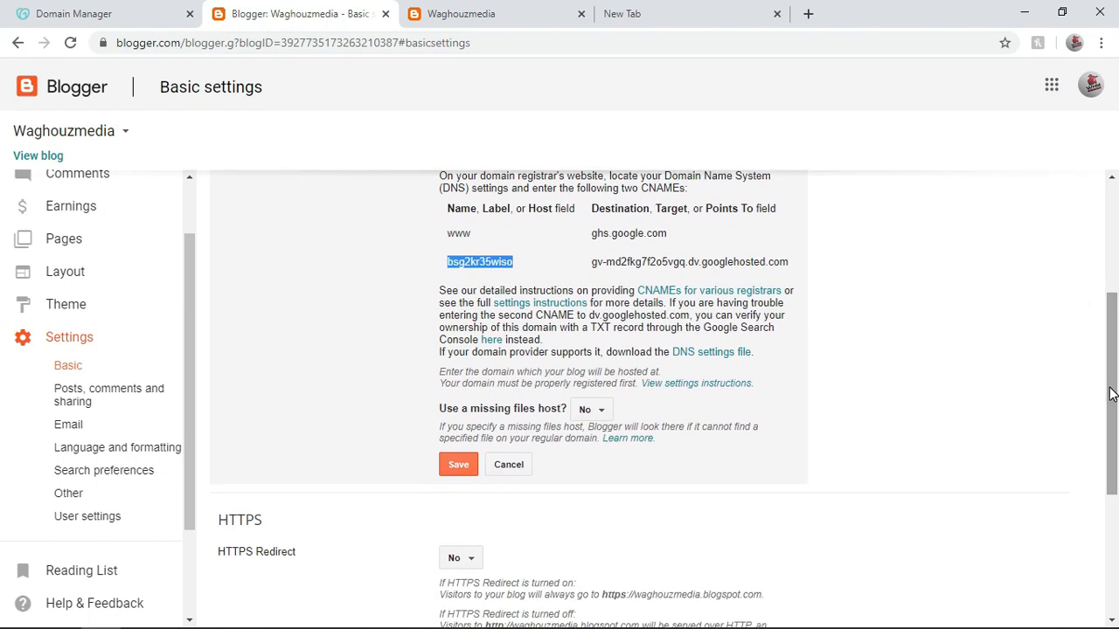
{"action": "left_click_drag", "start_coordinate": [1112, 395], "coordinate": [1110, 393]}
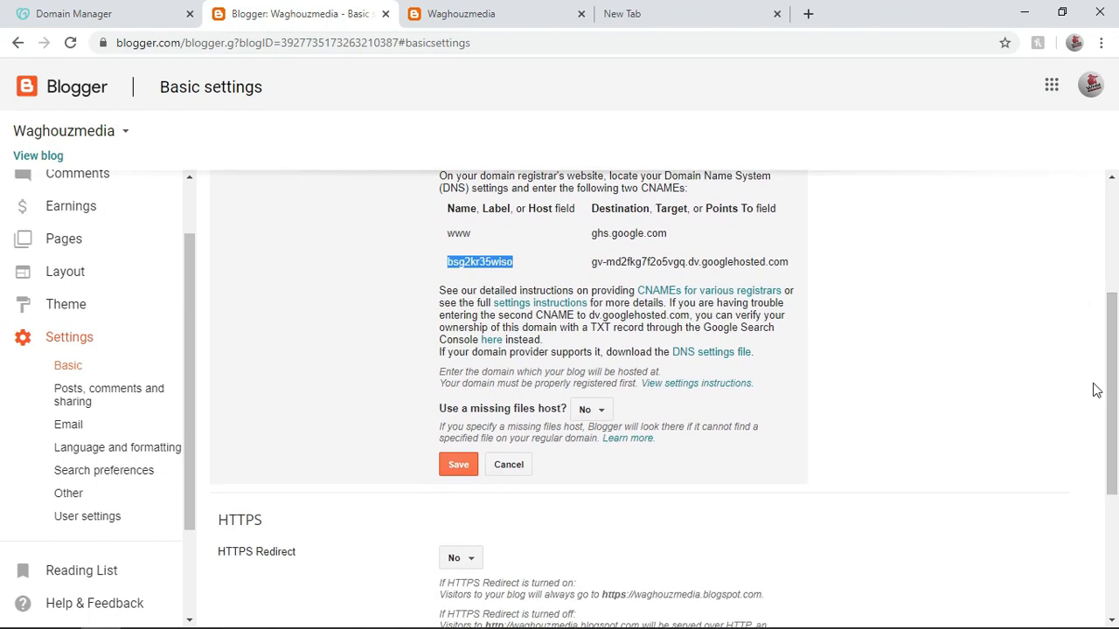
{"action": "left_click", "coordinate": [710, 386]}
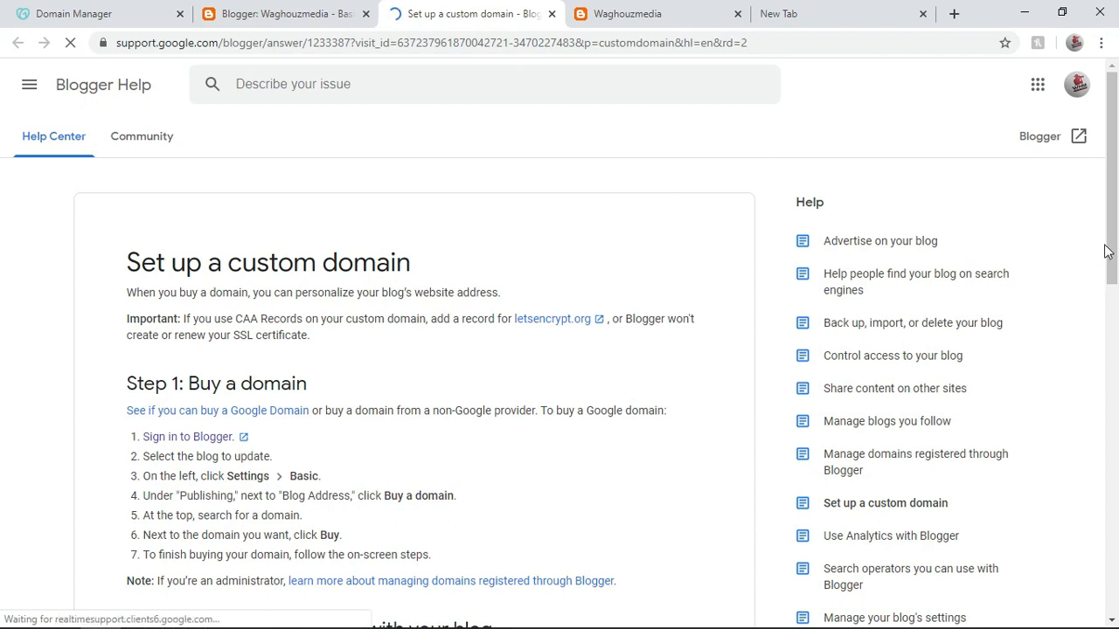
{"action": "left_click_drag", "start_coordinate": [1109, 254], "coordinate": [1111, 432]}
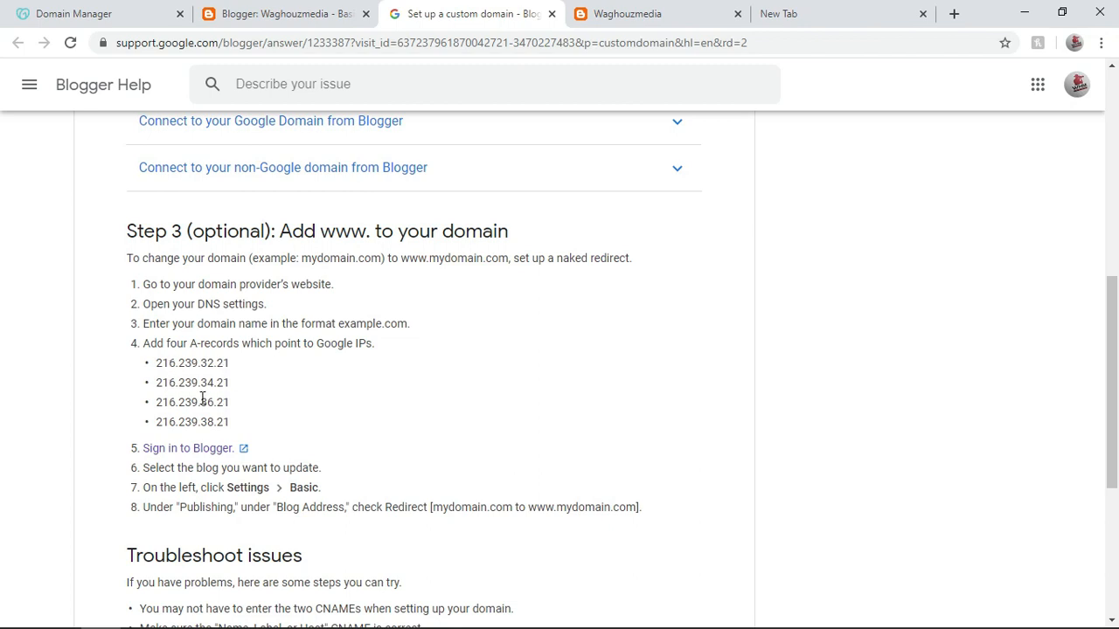
Copy the first Google IP from Blogger Help and save it in GoDaddy as an A record with host @ pointing to 216.239.32.21.
{"action": "left_click_drag", "start_coordinate": [230, 362], "coordinate": [154, 361]}
{"action": "key", "text": "ctrl+c"}
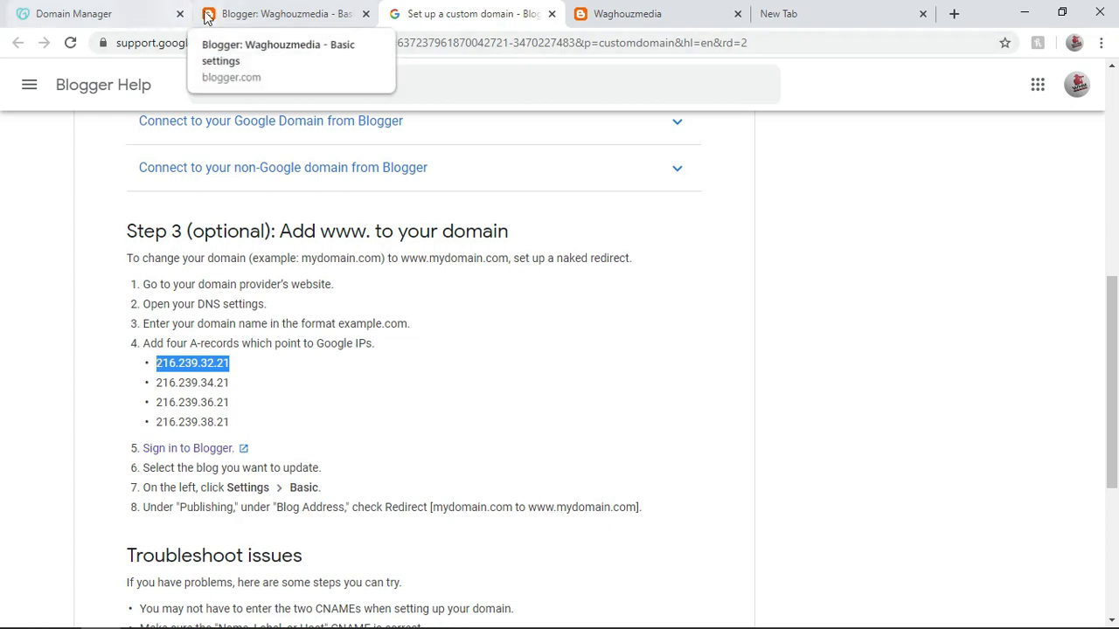
{"action": "left_click", "coordinate": [140, 13]}
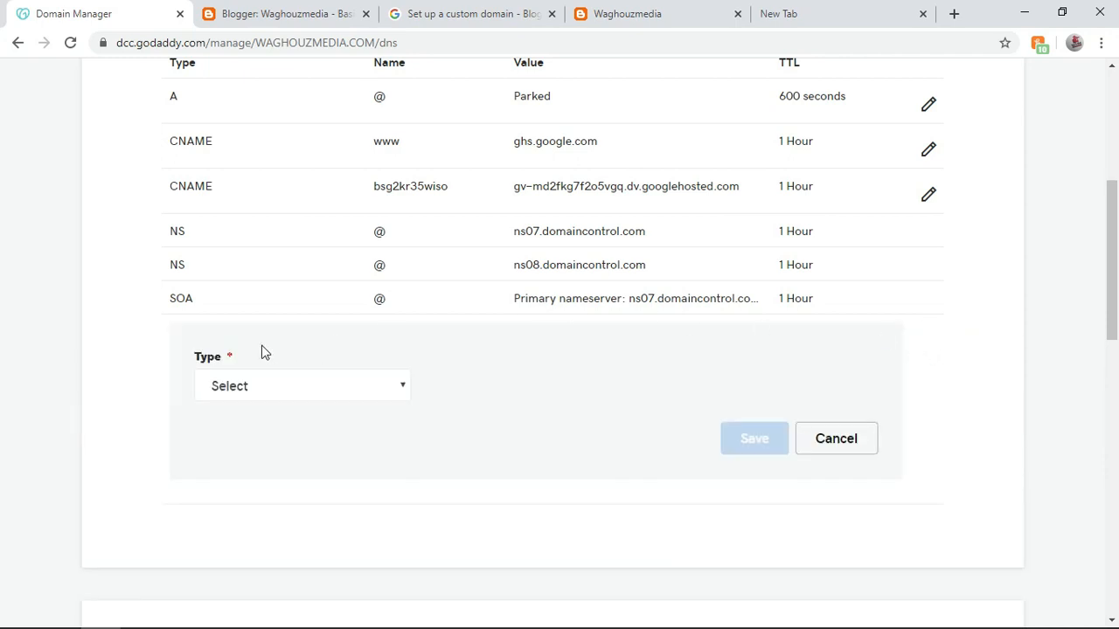
{"action": "left_click", "coordinate": [401, 388]}
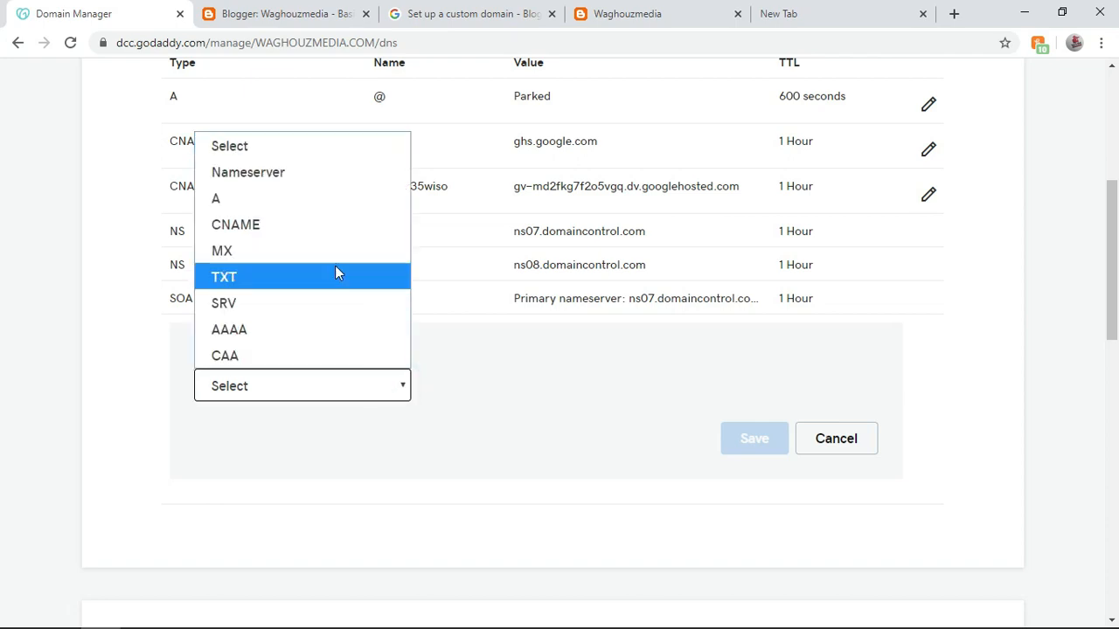
{"action": "left_click", "coordinate": [295, 210]}
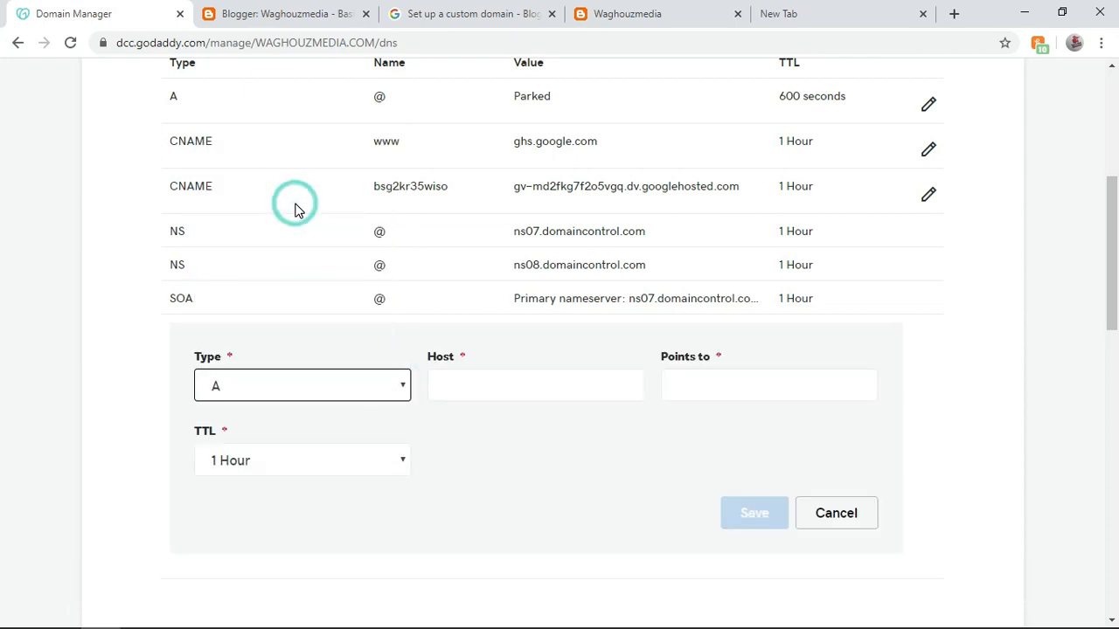
{"action": "left_click", "coordinate": [488, 386]}
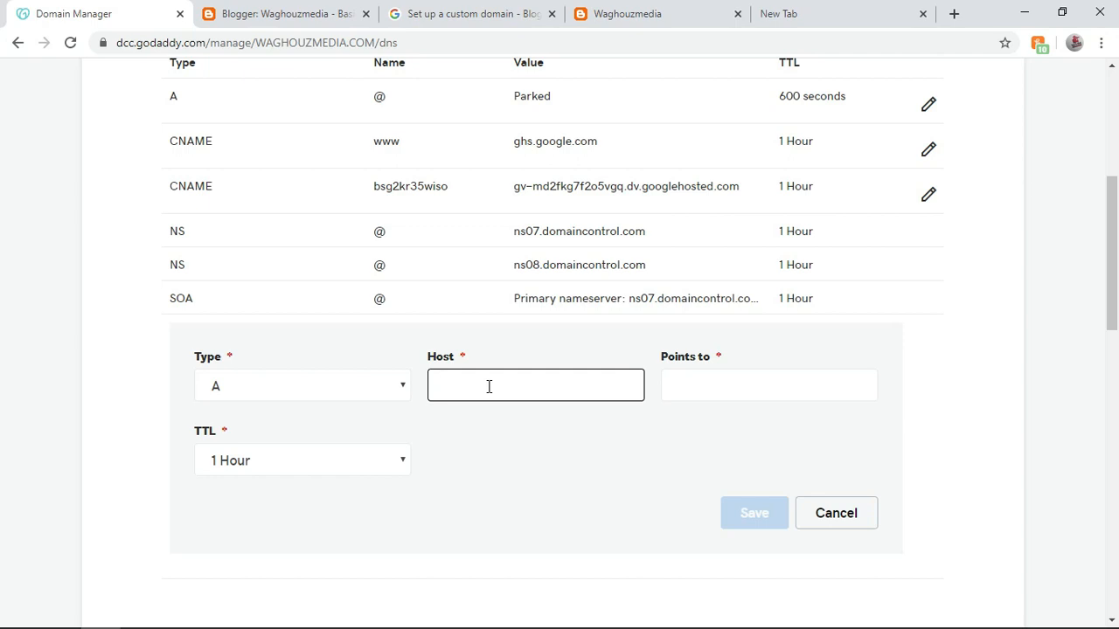
{"action": "type", "text": "@"}
{"action": "left_click", "coordinate": [706, 390]}
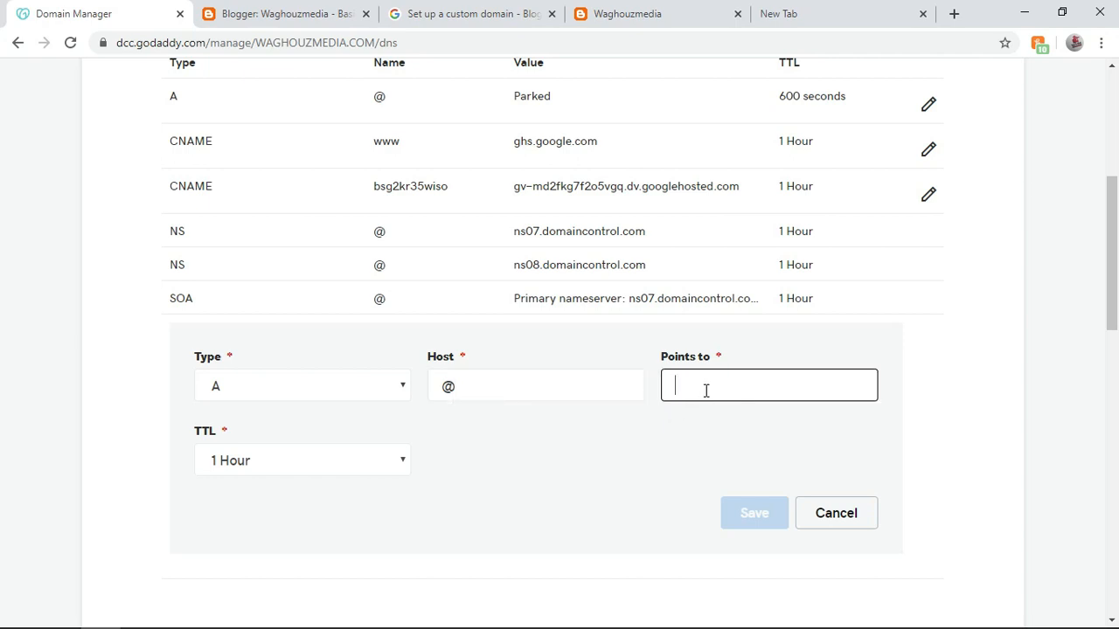
{"action": "key", "text": "ctrl+v"}
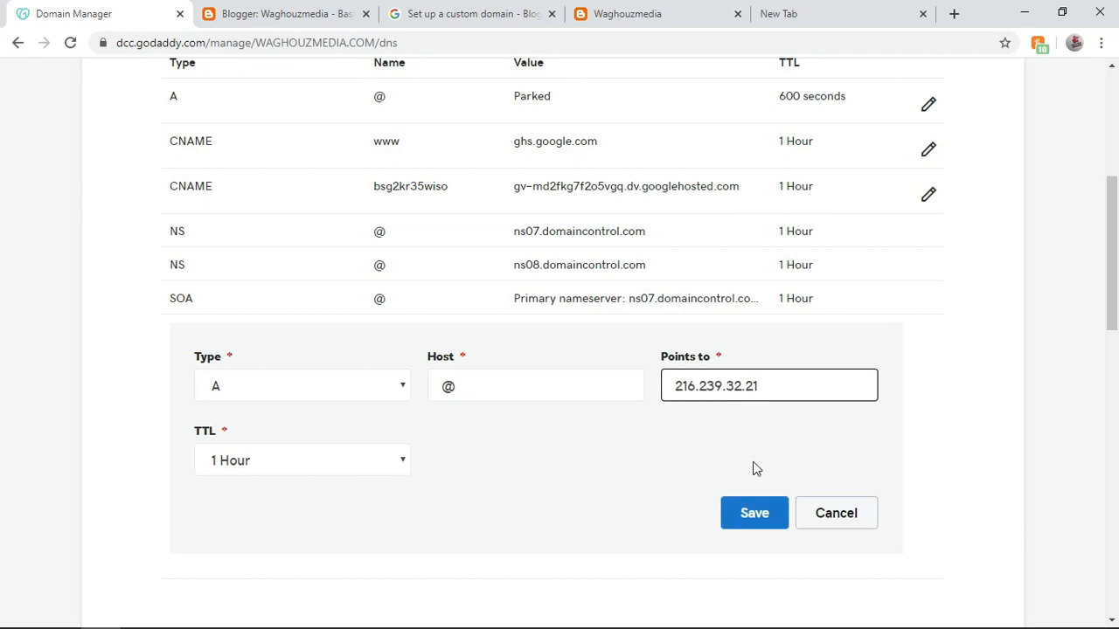
{"action": "left_click", "coordinate": [753, 519]}
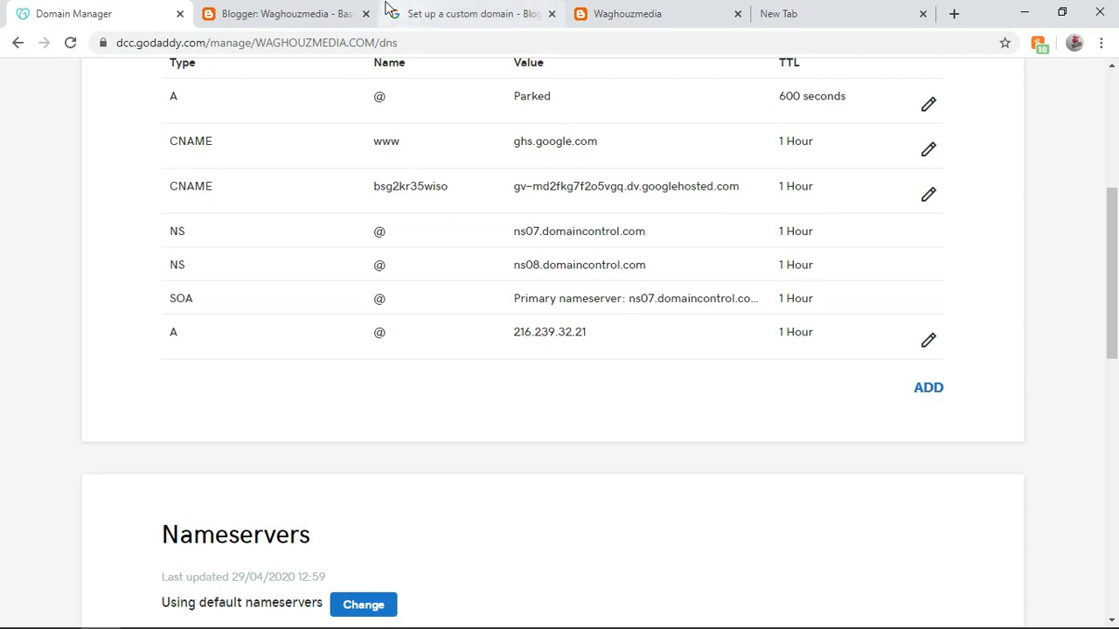
Return to the Blogger Help page and copy the second Google IP, 216.239.34.21.
{"action": "left_click", "coordinate": [341, 13]}
{"action": "left_click", "coordinate": [472, 13]}
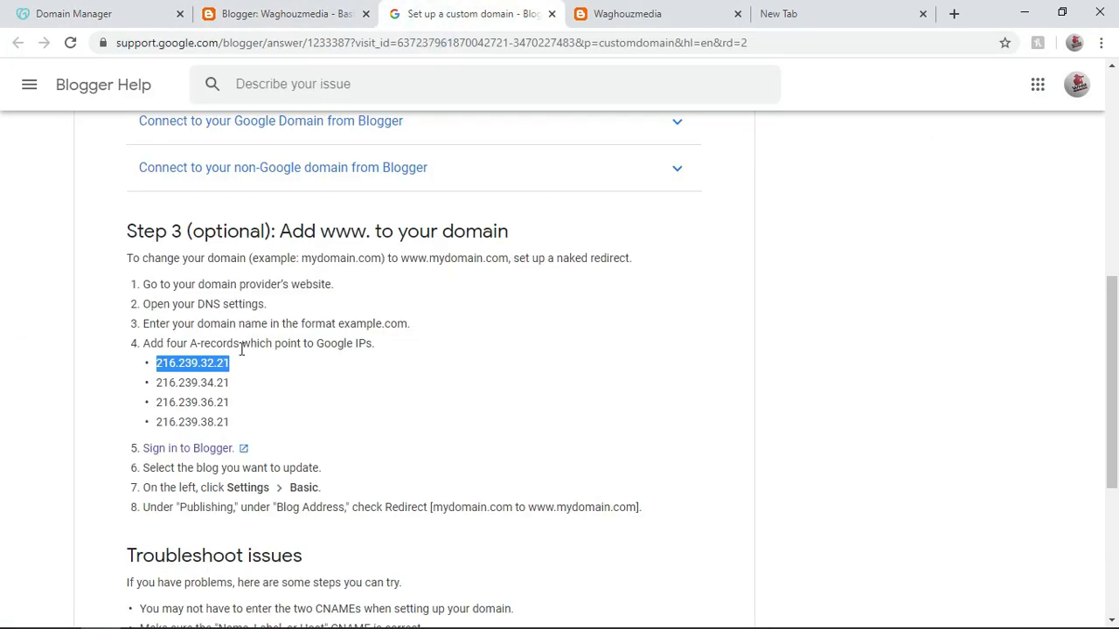
{"action": "left_click", "coordinate": [235, 384]}
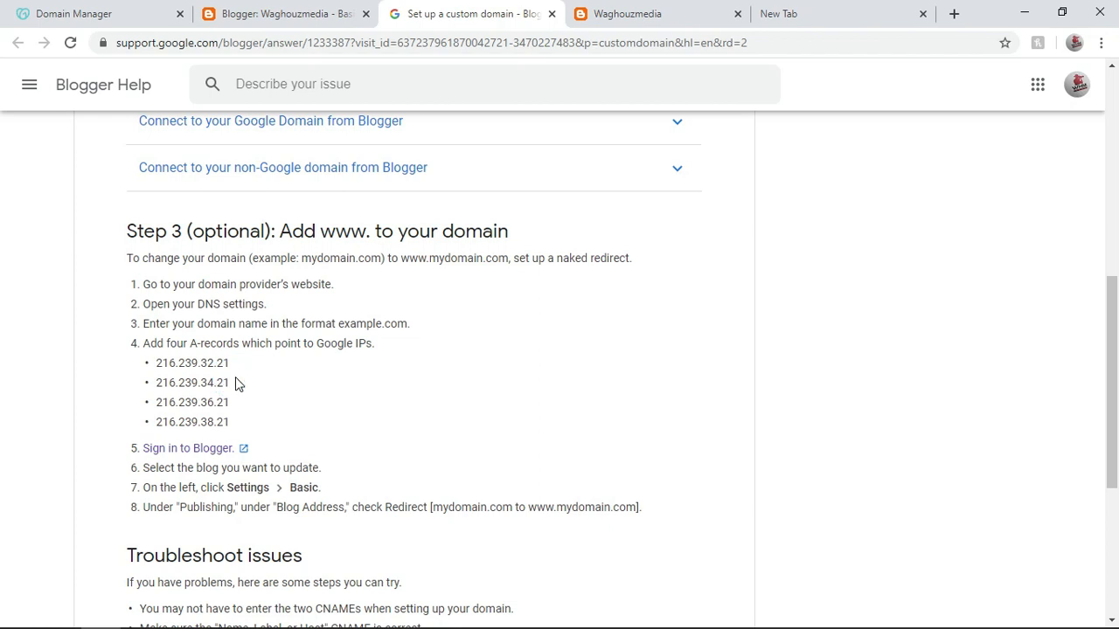
{"action": "left_click_drag", "start_coordinate": [231, 386], "coordinate": [154, 385]}
{"action": "key", "text": "ctrl+c"}
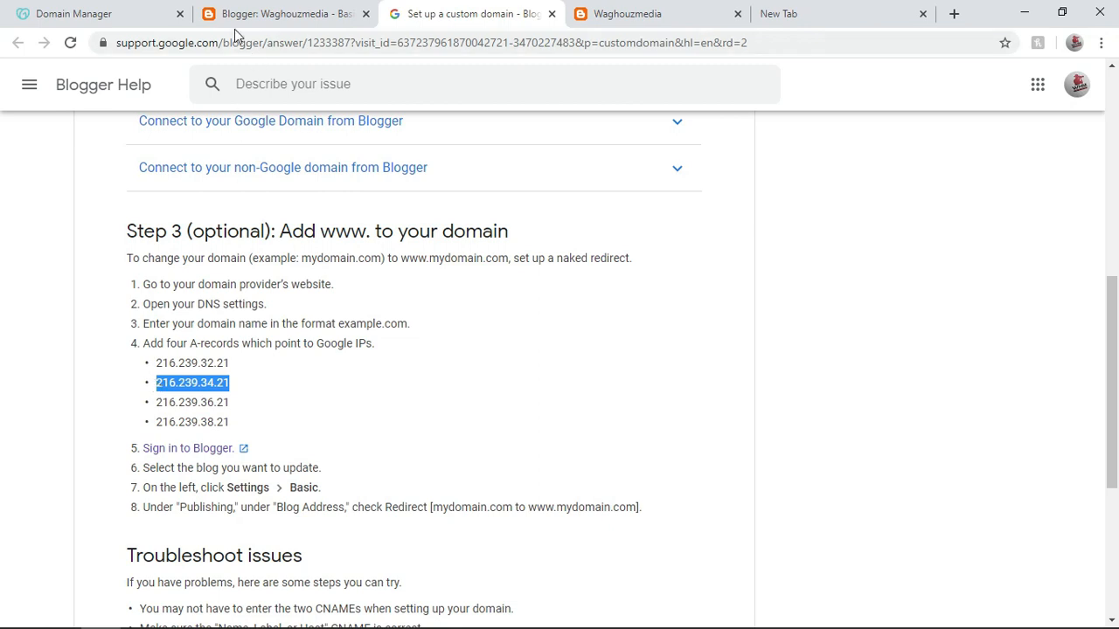
Add and save another A record in GoDaddy with host @ pointing to the copied IP 216.239.34.21.
{"action": "left_click", "coordinate": [256, 13]}
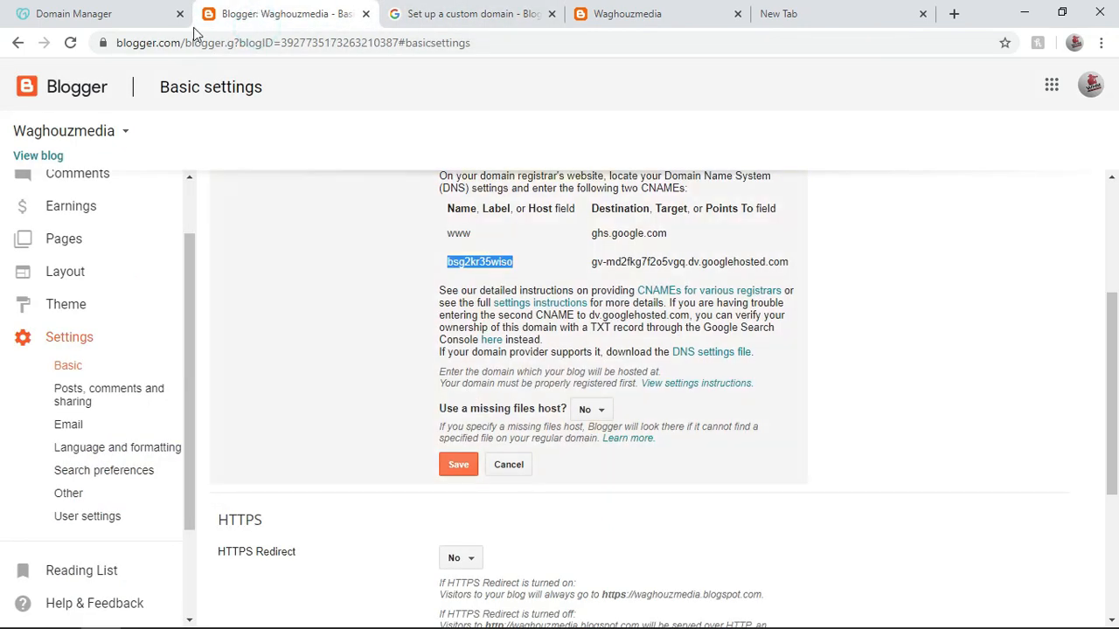
{"action": "left_click", "coordinate": [96, 21]}
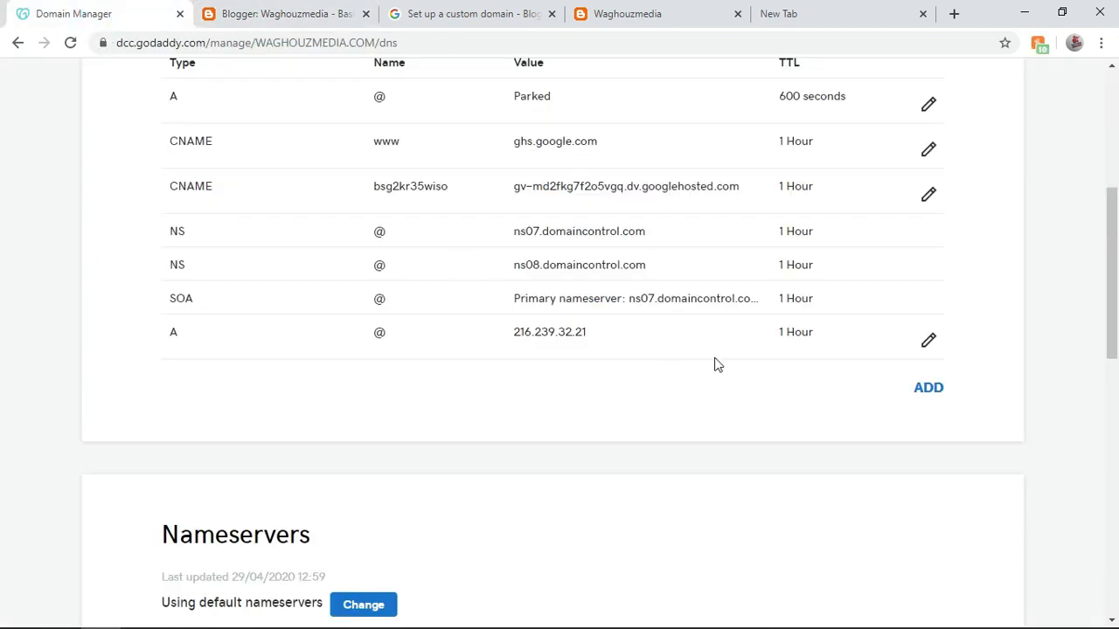
{"action": "left_click", "coordinate": [929, 390]}
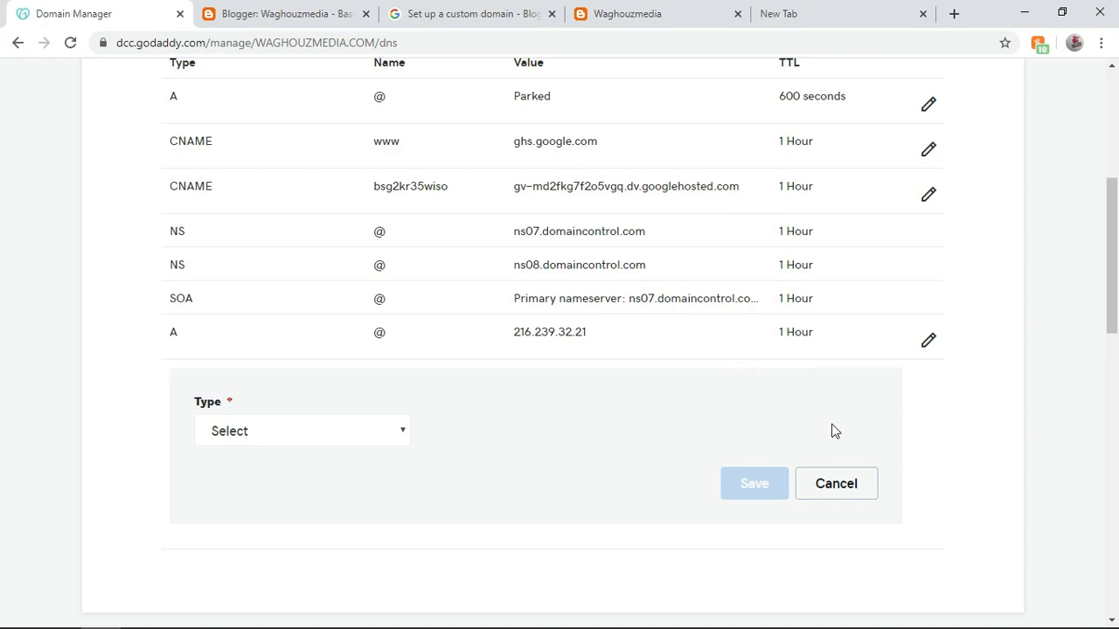
{"action": "scroll", "coordinate": [403, 424], "scroll_direction": "down", "scroll_amount": 1}
{"action": "left_click", "coordinate": [403, 424]}
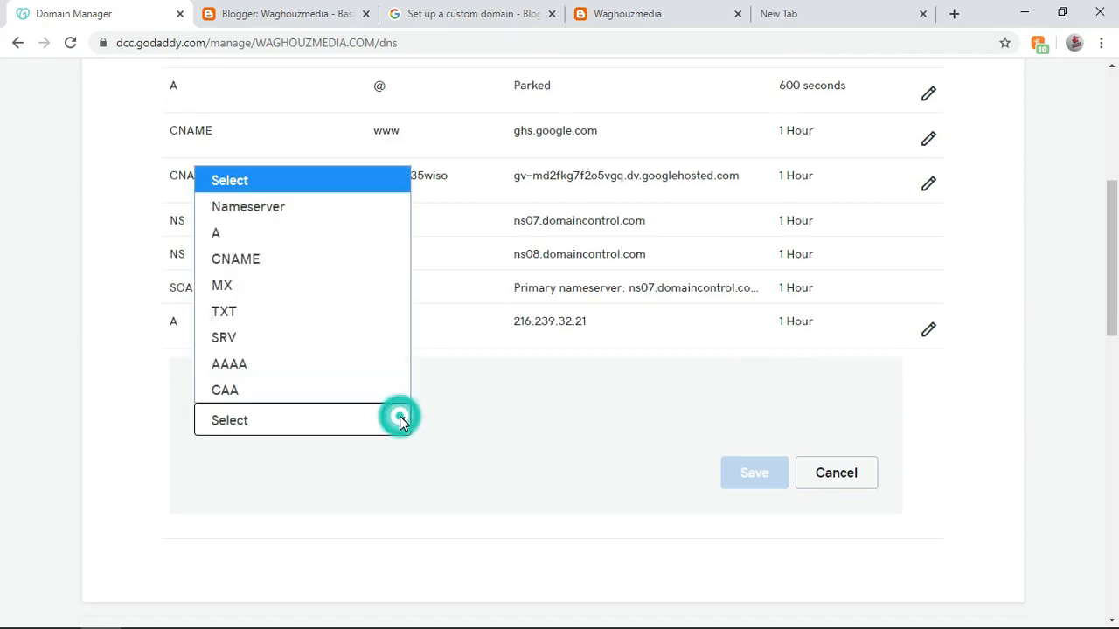
{"action": "left_click", "coordinate": [286, 241]}
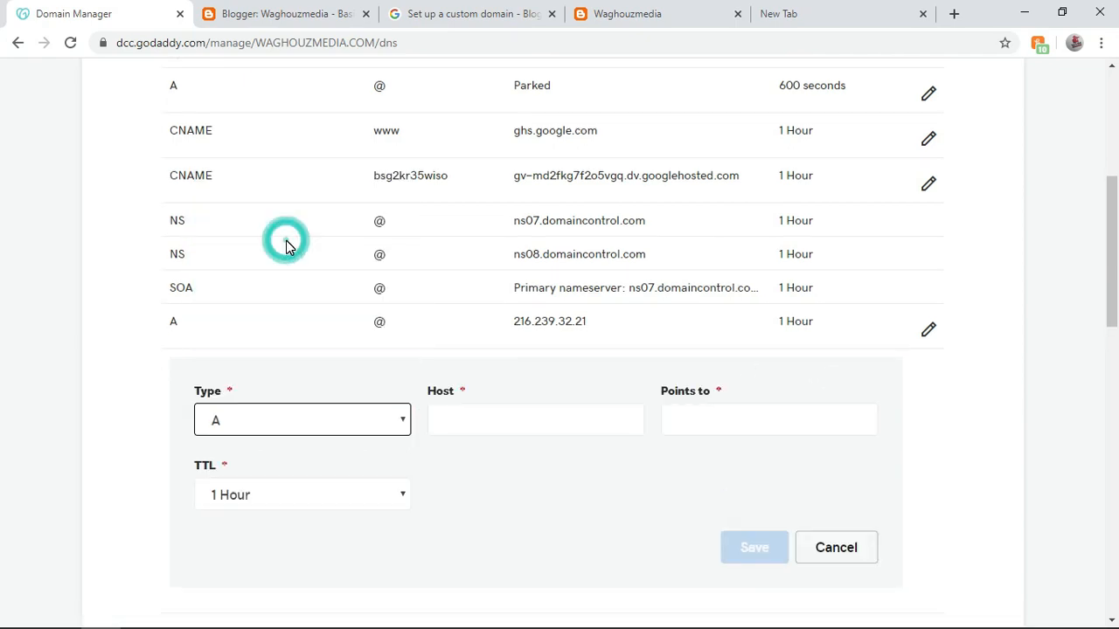
{"action": "left_click", "coordinate": [552, 412]}
{"action": "type", "text": "@"}
{"action": "left_click", "coordinate": [787, 421]}
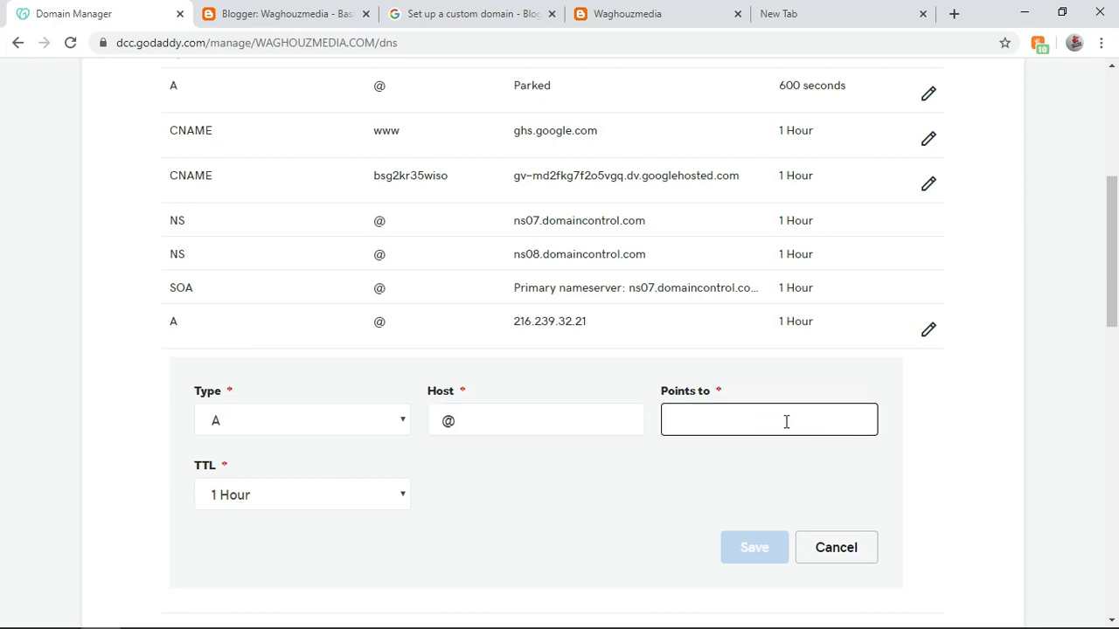
{"action": "key", "text": "ctrl+v"}
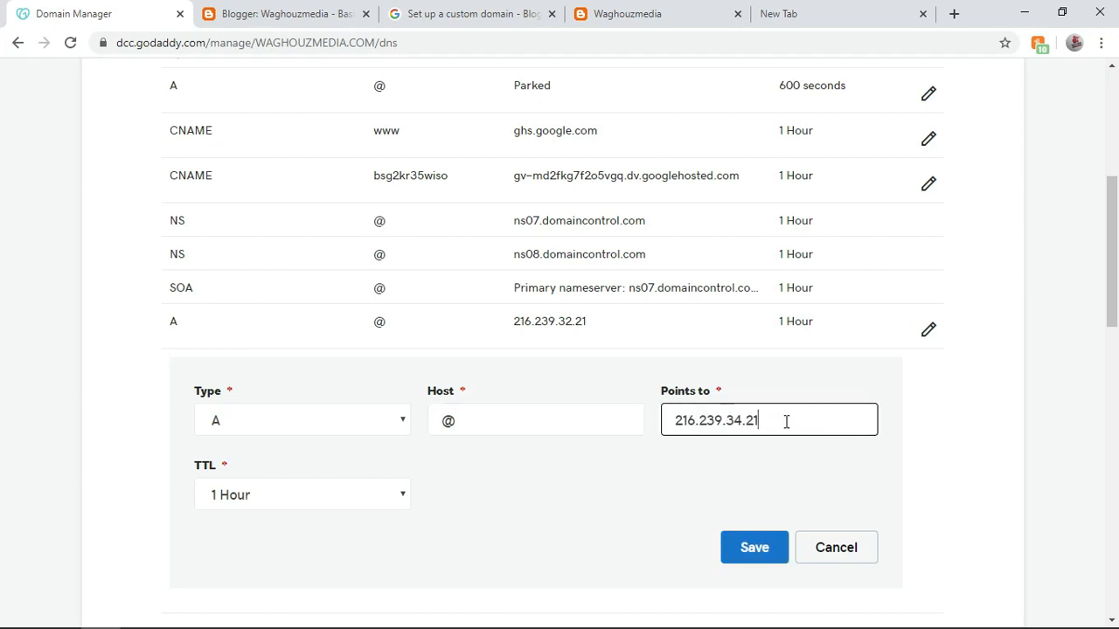
{"action": "left_click", "coordinate": [760, 551]}
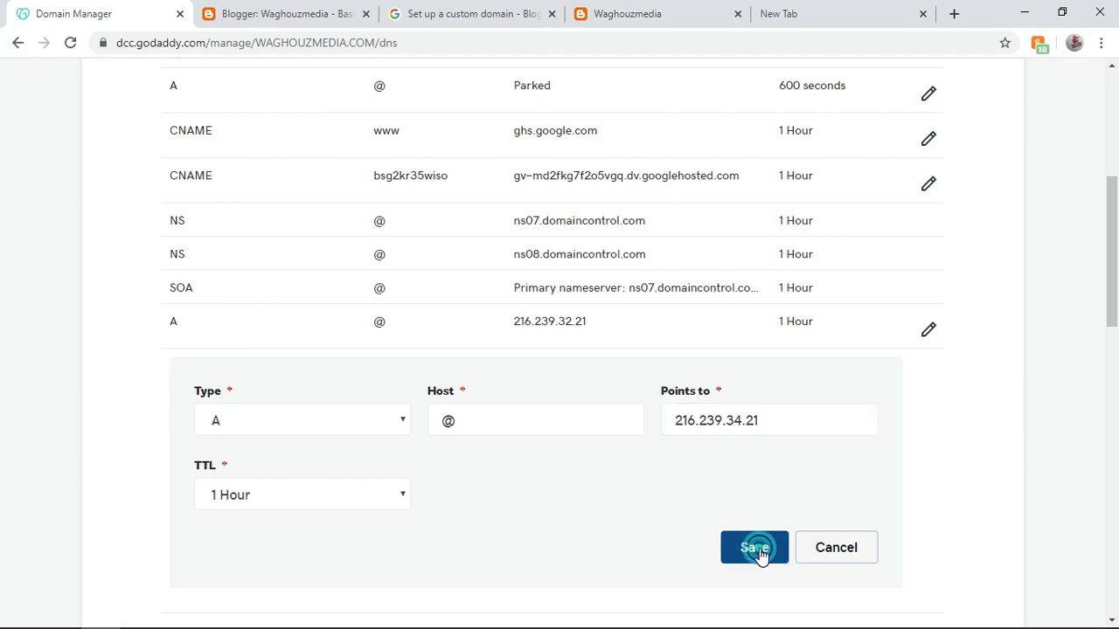
Add and save a third A record in GoDaddy with host @ pointing to 216.239.36.21 from the Blogger Help list.
{"action": "left_click", "coordinate": [405, 12]}
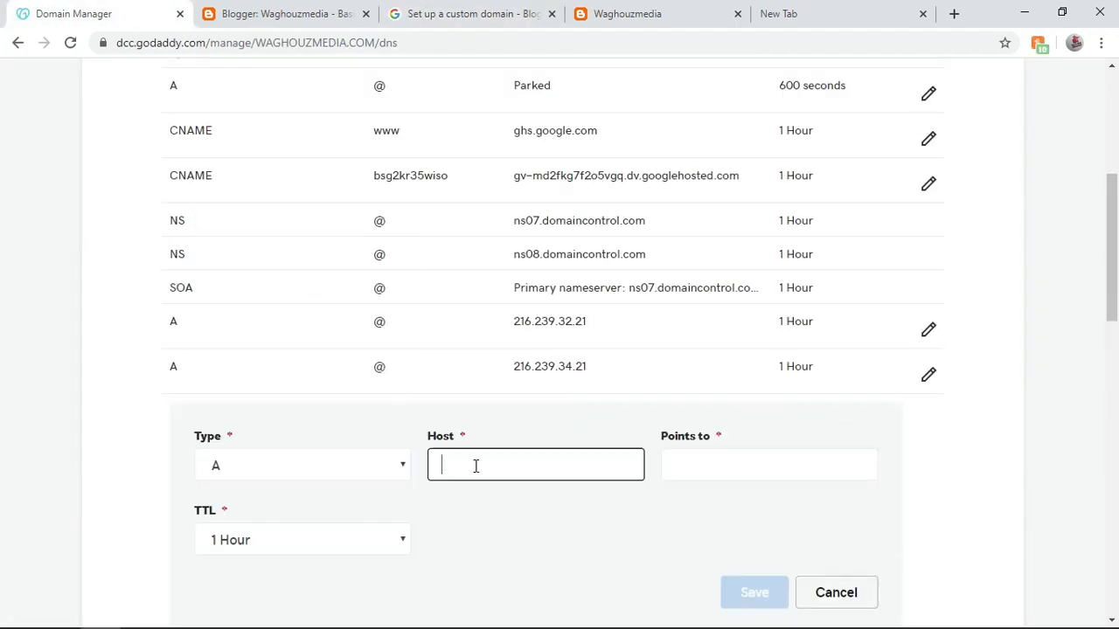
{"action": "type", "text": "@"}
{"action": "key", "text": "Tab"}
{"action": "type", "text": "216.239.36.21"}
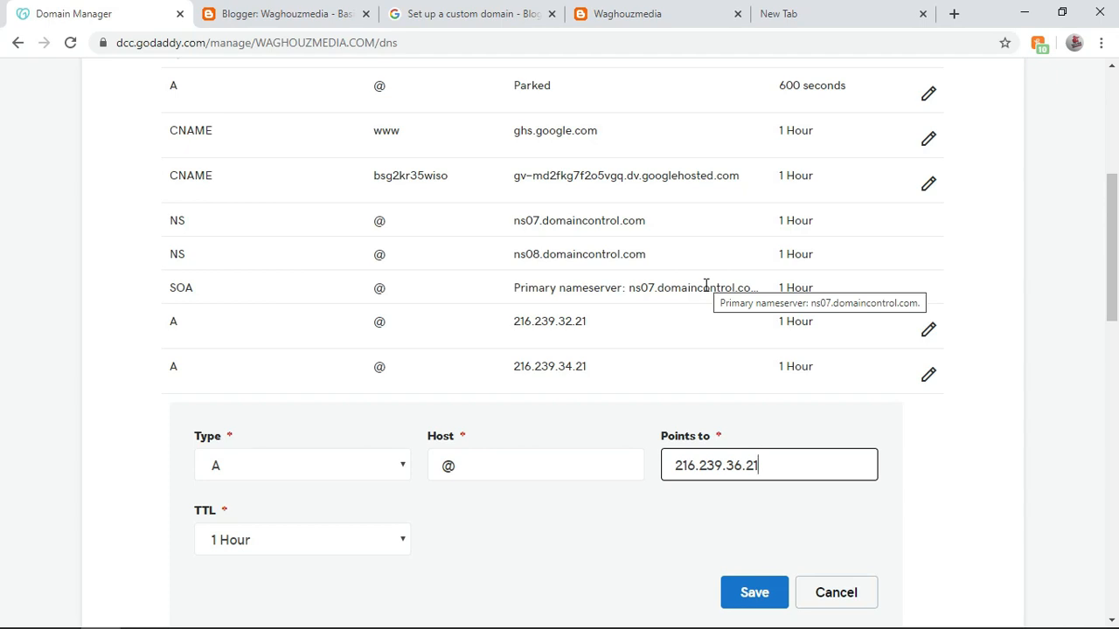
{"action": "key", "text": "Return"}
Add and save the fourth A record in GoDaddy with host @ pointing to 216.239.38.21 from the Blogger Help list.
{"action": "left_click", "coordinate": [405, 11]}
{"action": "left_click", "coordinate": [87, 13]}
{"action": "left_click", "coordinate": [543, 510]}
{"action": "type", "text": "@"}
{"action": "key", "text": "Tab"}
{"action": "type", "text": "216.239.38.21"}
{"action": "left_click_drag", "start_coordinate": [1110, 296], "coordinate": [1115, 381]}
{"action": "left_click", "coordinate": [766, 303]}
{"action": "left_click_drag", "start_coordinate": [1116, 327], "coordinate": [1118, 68]}
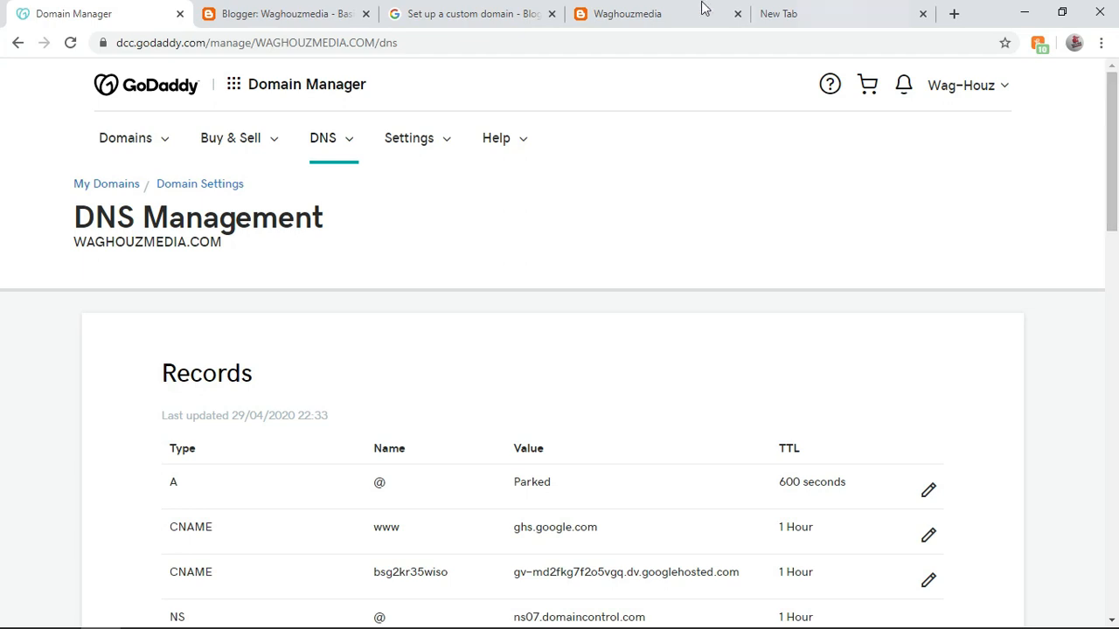
{"action": "left_click", "coordinate": [294, 13]}
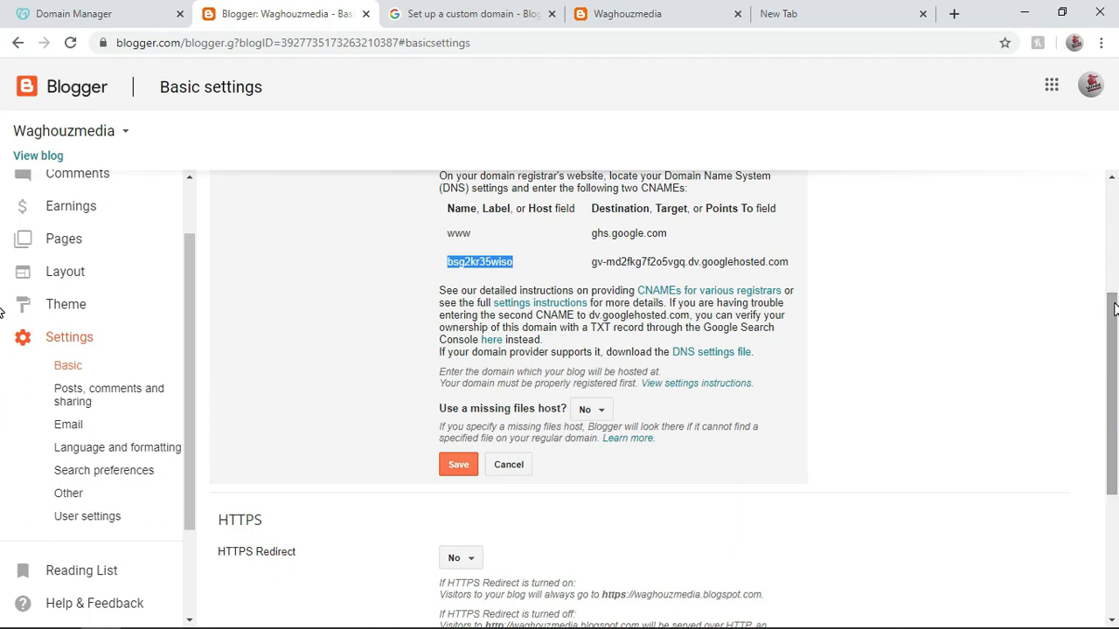
{"action": "left_click_drag", "start_coordinate": [1114, 307], "coordinate": [1117, 245]}
{"action": "scroll", "coordinate": [1115, 271], "scroll_direction": "up", "scroll_amount": 1}
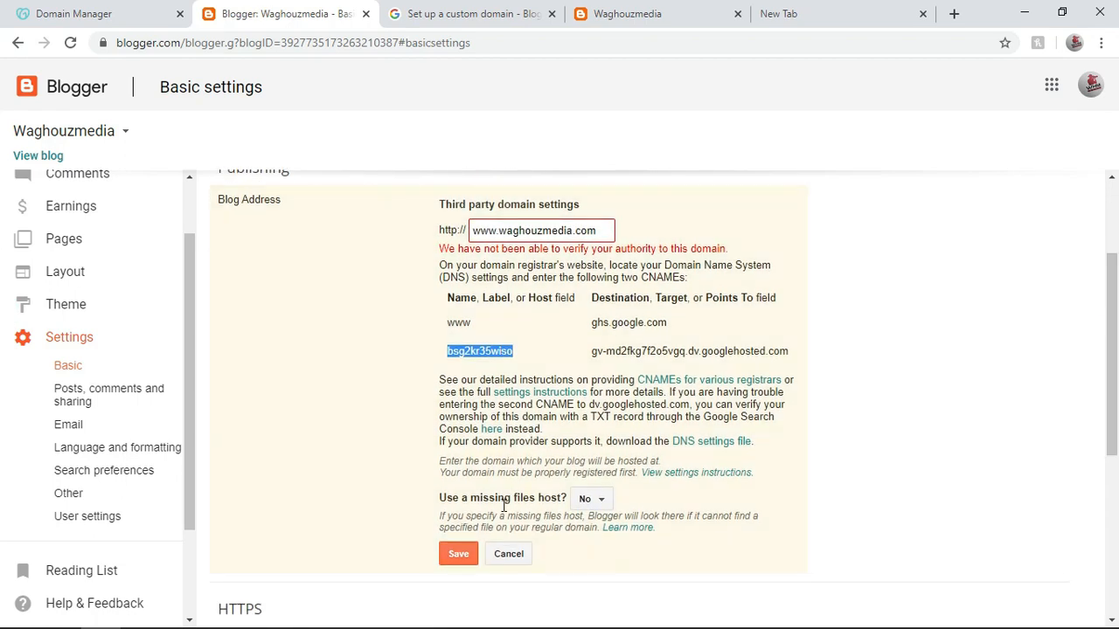
{"action": "left_click", "coordinate": [461, 560]}
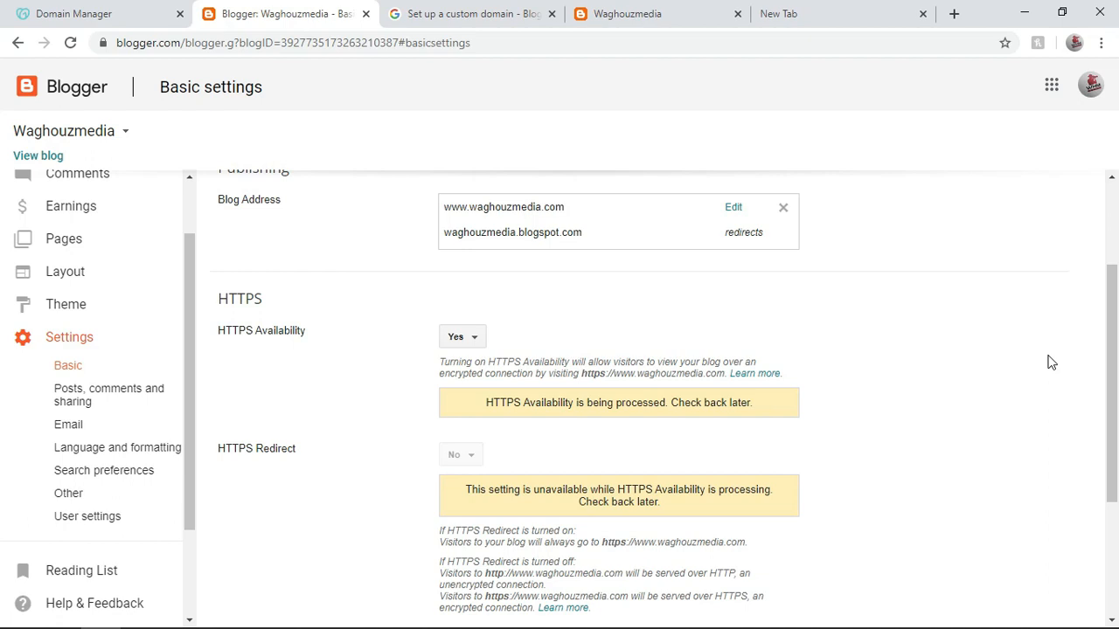
{"action": "left_click", "coordinate": [41, 162]}
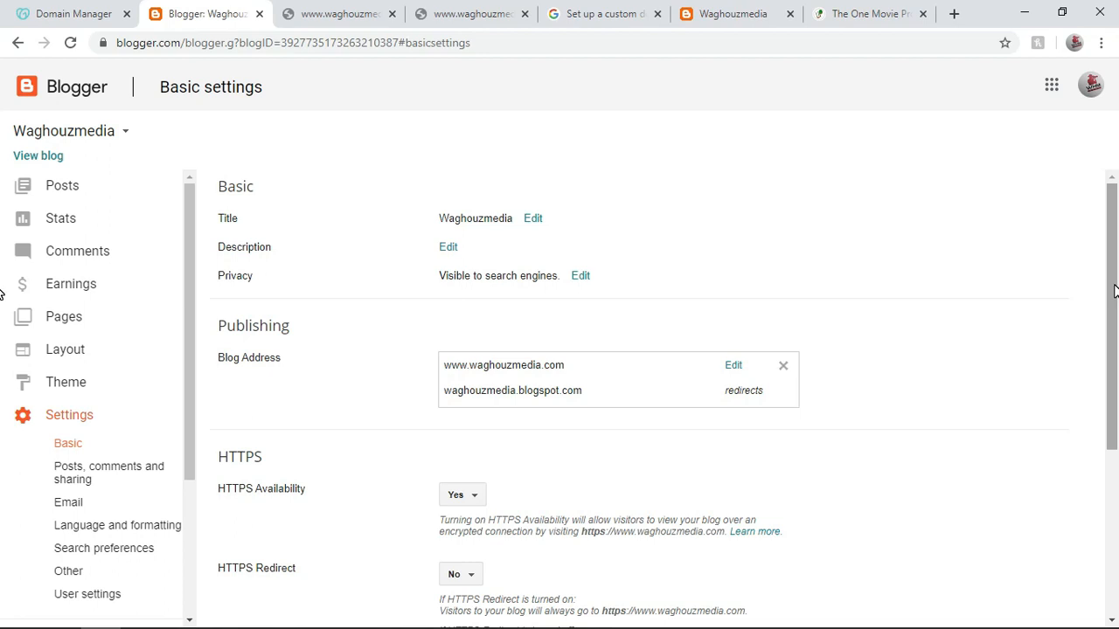
{"action": "left_click_drag", "start_coordinate": [1111, 295], "coordinate": [1110, 328]}
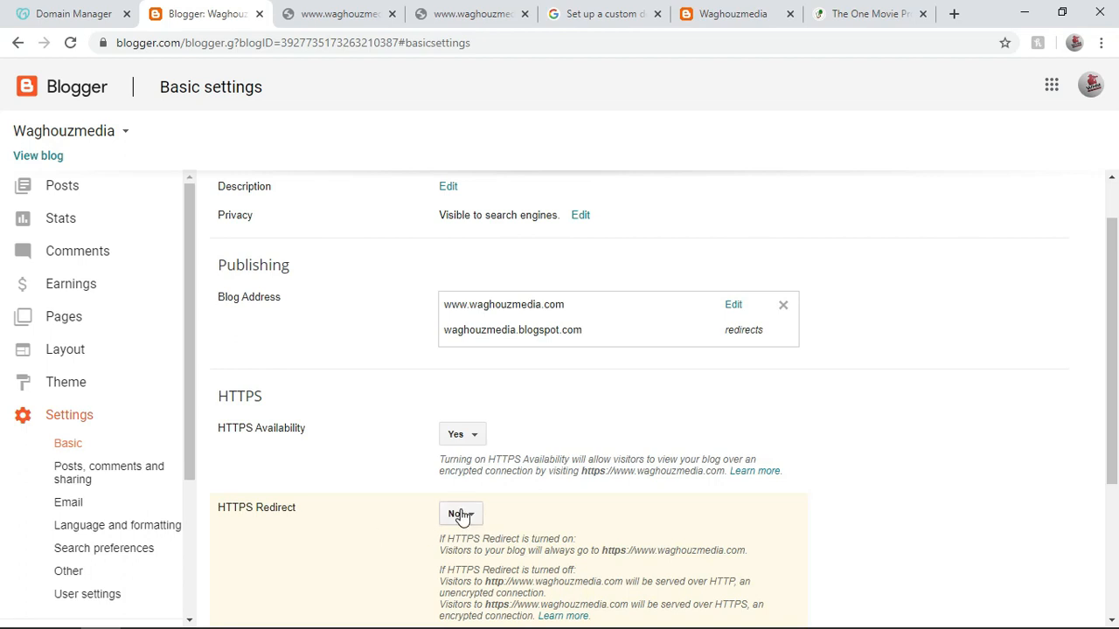
{"action": "left_click", "coordinate": [50, 158]}
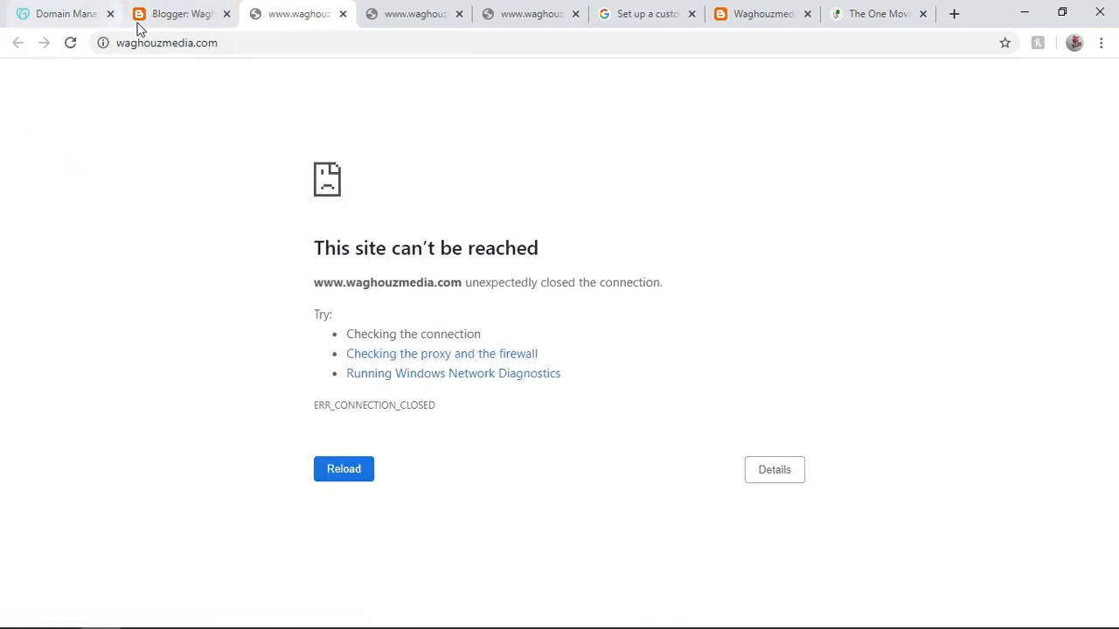
Return to Blogger's basic settings and set HTTPS Redirect to Yes.
{"action": "left_click", "coordinate": [174, 22]}
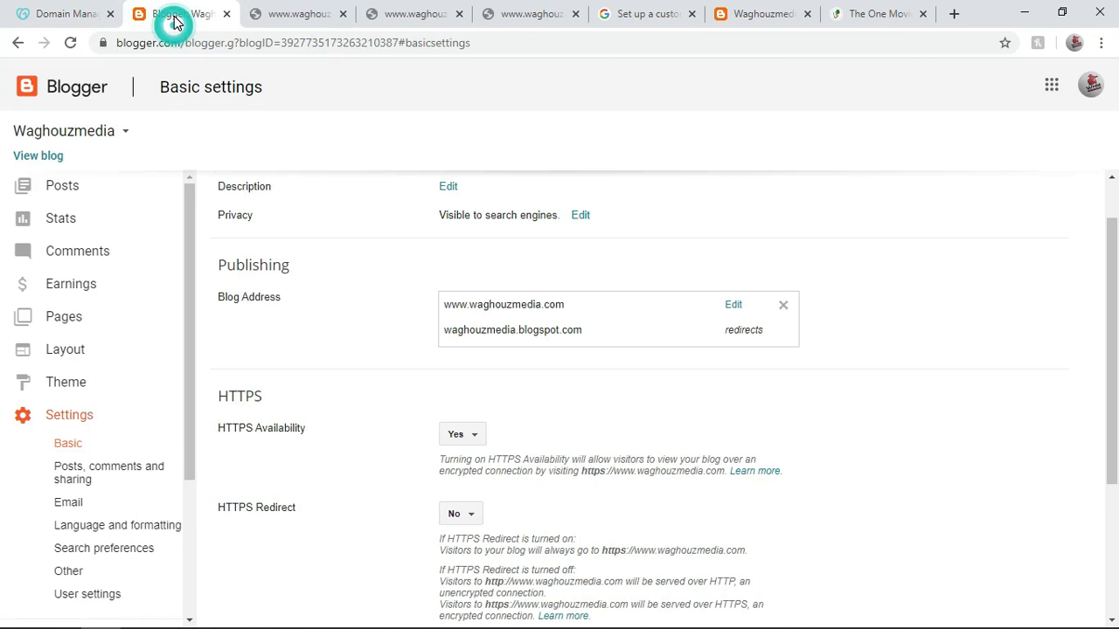
{"action": "left_click", "coordinate": [454, 517]}
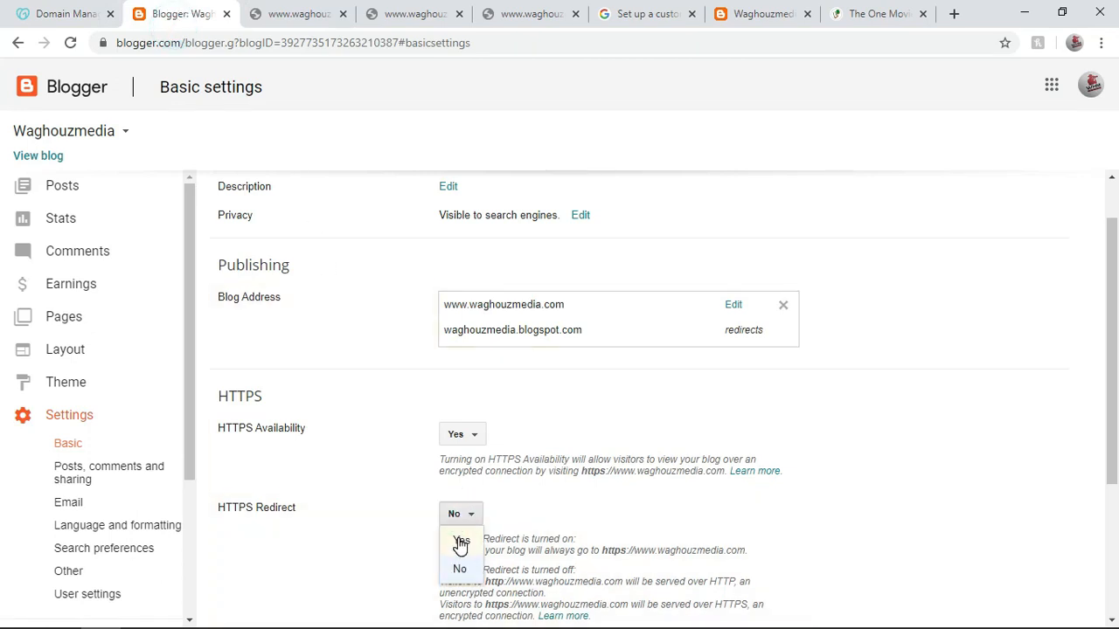
{"action": "left_click", "coordinate": [459, 538]}
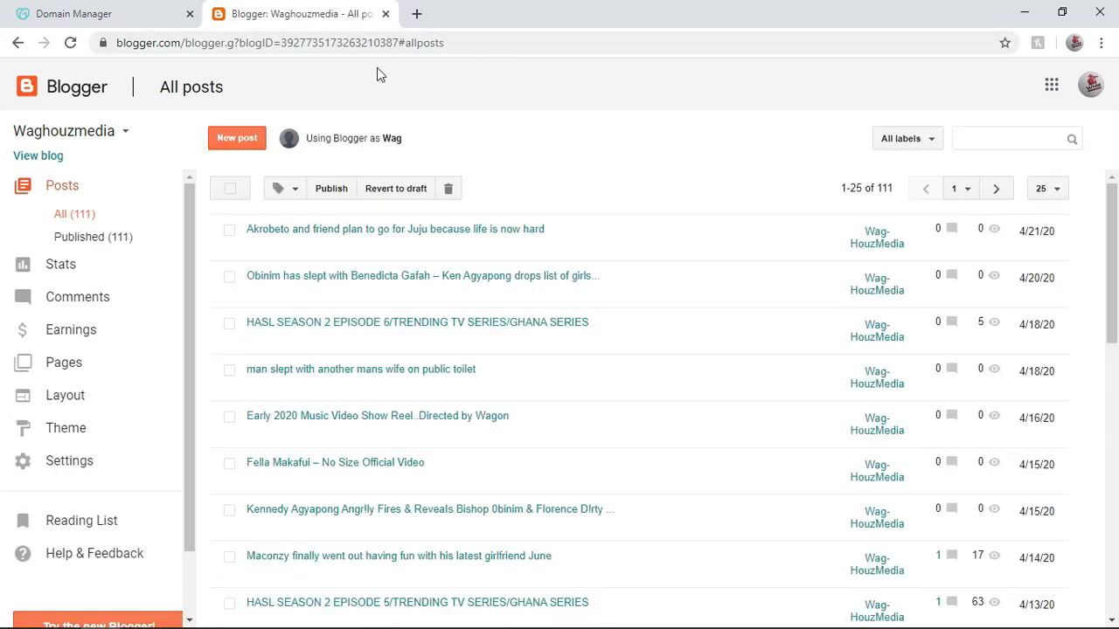
Close the Blogger page, reopen Blogger in a new tab and view the live blog.
{"action": "left_click", "coordinate": [385, 15]}
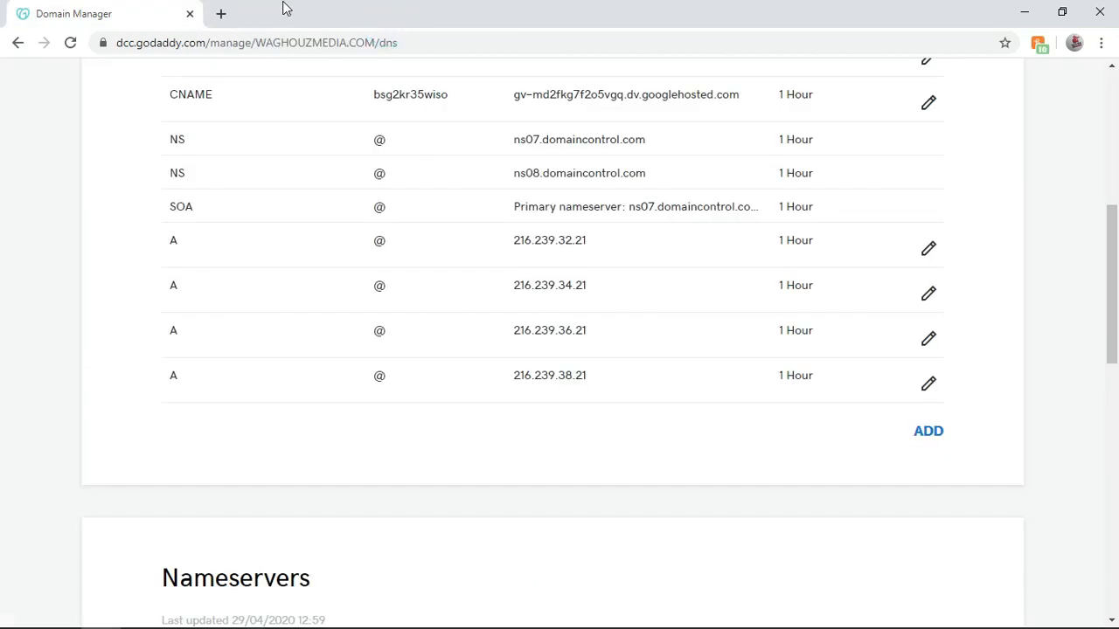
{"action": "left_click", "coordinate": [223, 16]}
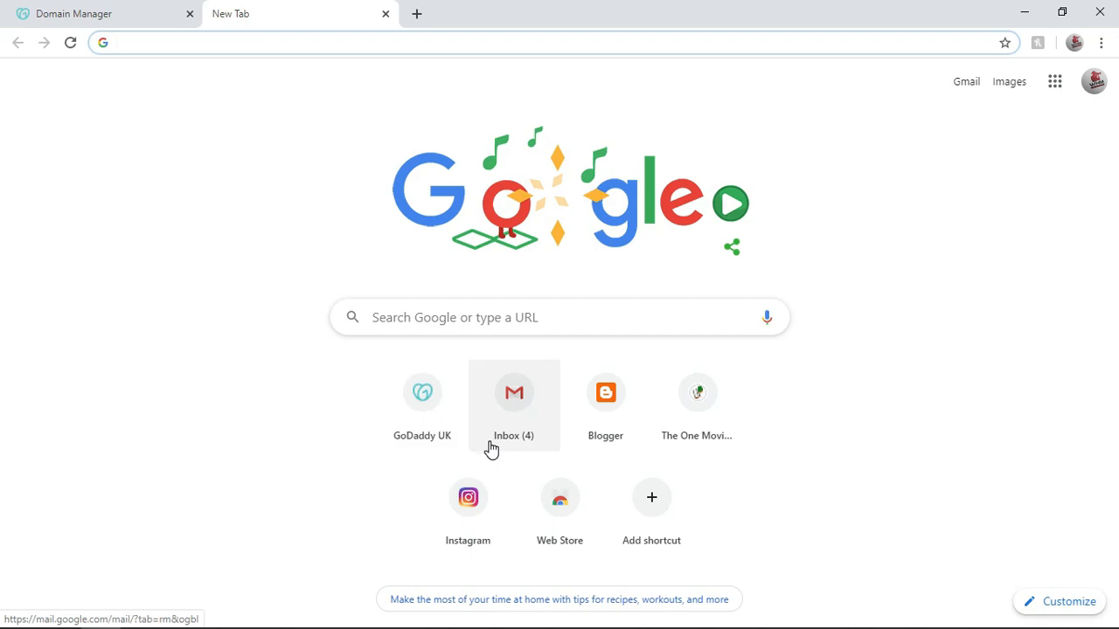
{"action": "left_click", "coordinate": [607, 402]}
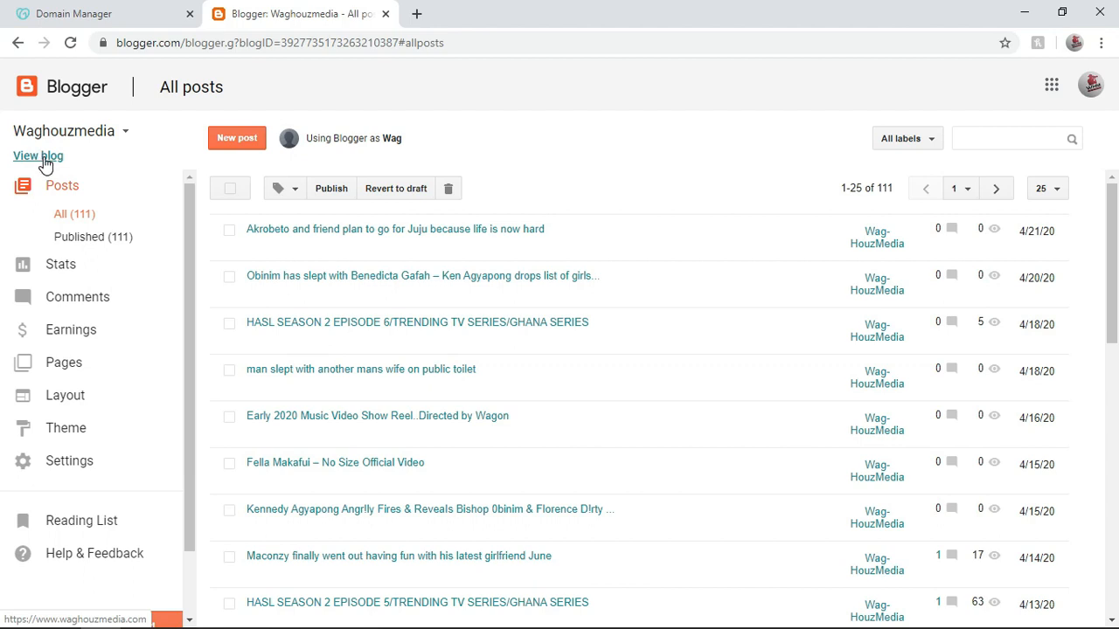
{"action": "left_click", "coordinate": [44, 160]}
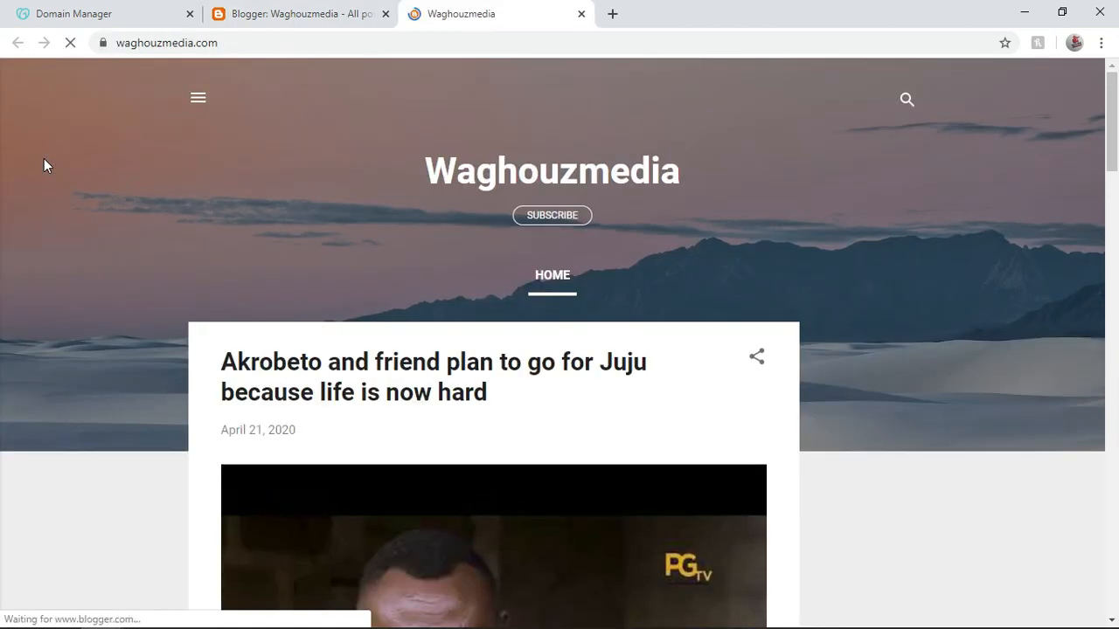
Copy the live blog's full web address.
{"action": "left_click", "coordinate": [224, 46]}
{"action": "left_click_drag", "start_coordinate": [224, 46], "coordinate": [111, 44]}
{"action": "key", "text": "ctrl+c"}
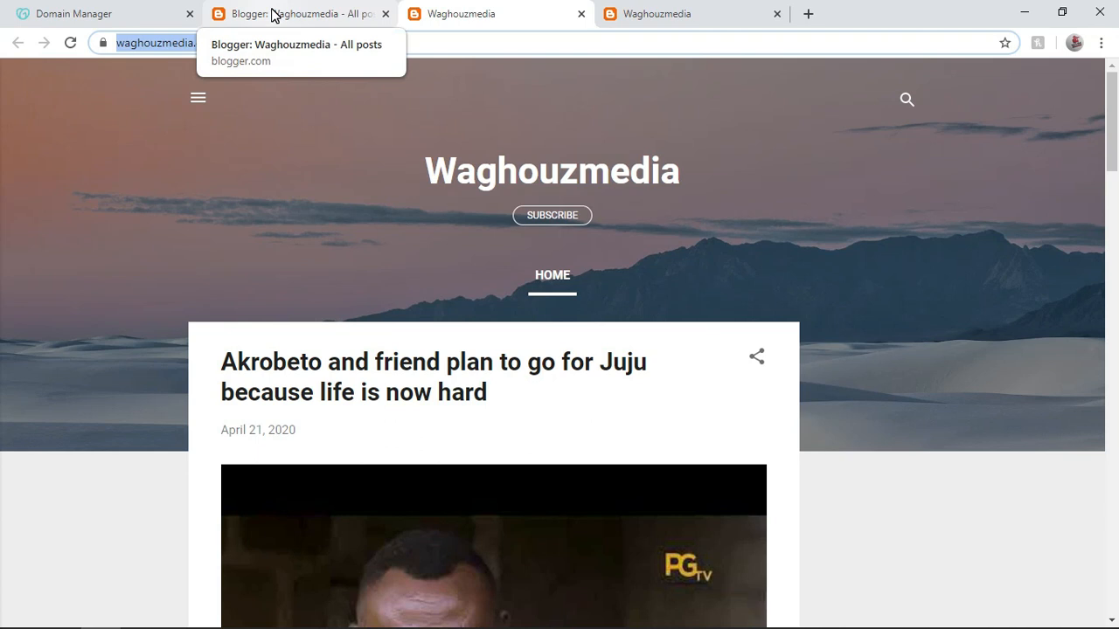
Start a subdomain forward on the GoDaddy DNS page and set its subdomain to waghouzmedia.com from the copied address.
{"action": "left_click", "coordinate": [273, 15]}
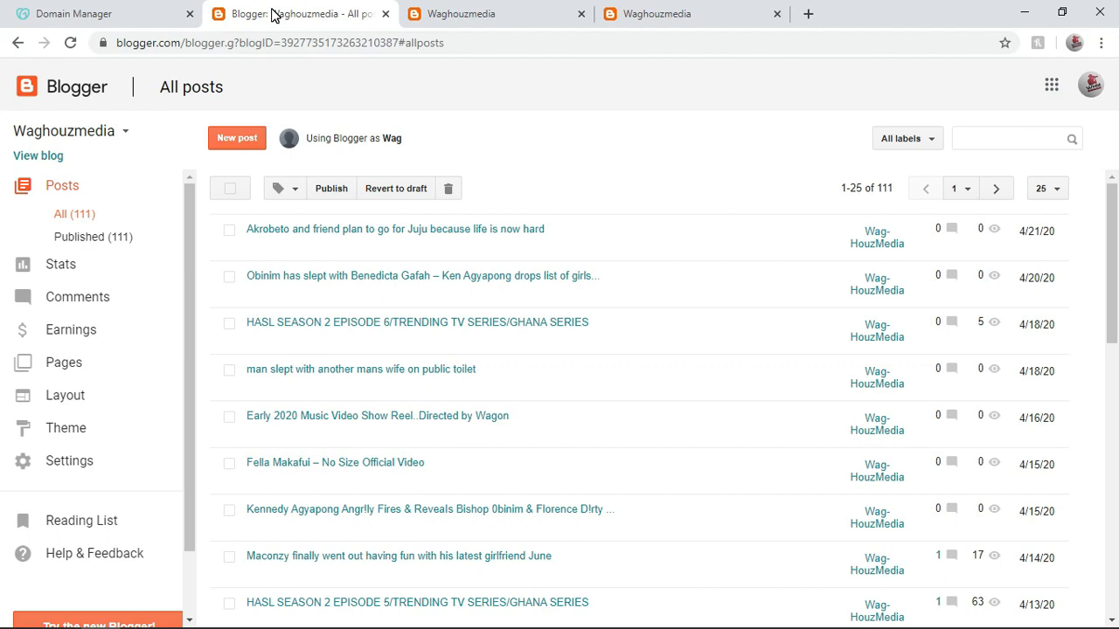
{"action": "left_click", "coordinate": [75, 14]}
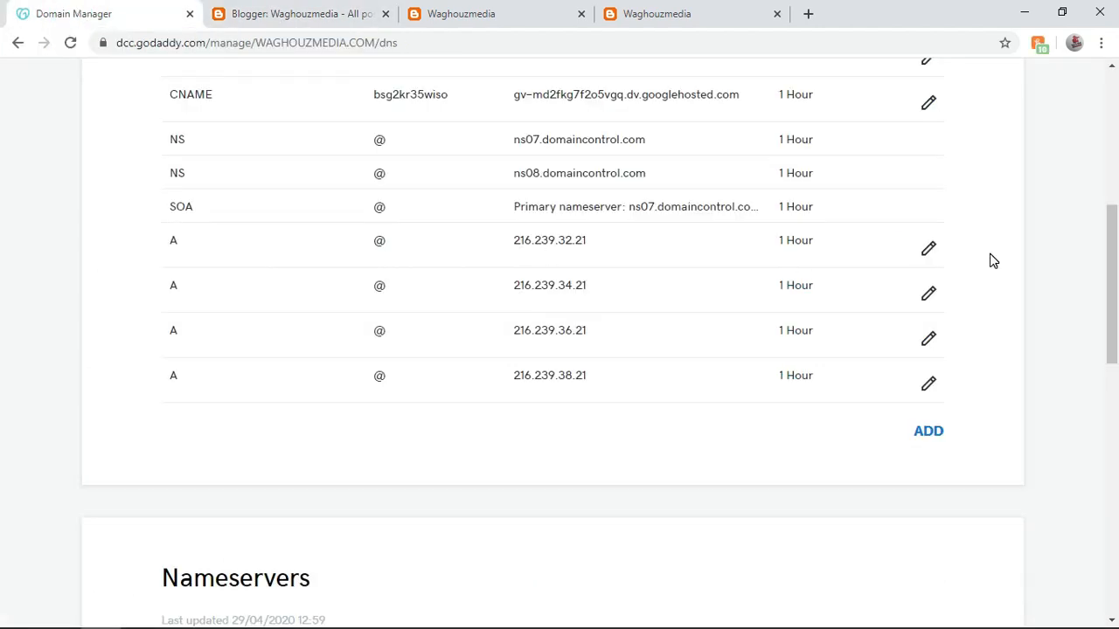
{"action": "left_click_drag", "start_coordinate": [1114, 268], "coordinate": [1097, 451]}
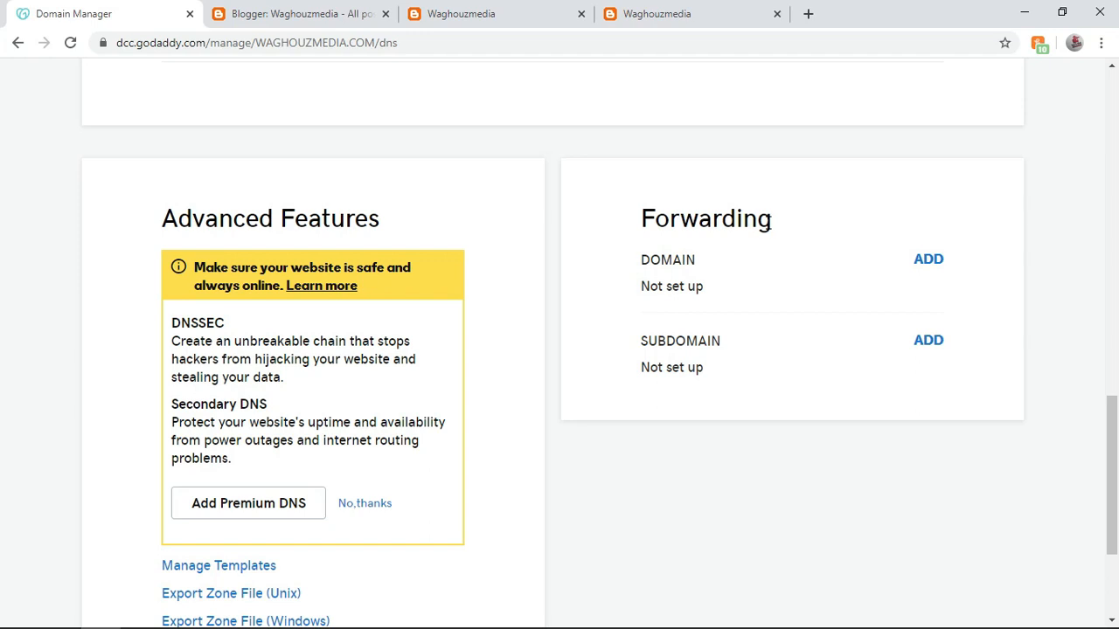
{"action": "left_click", "coordinate": [928, 341]}
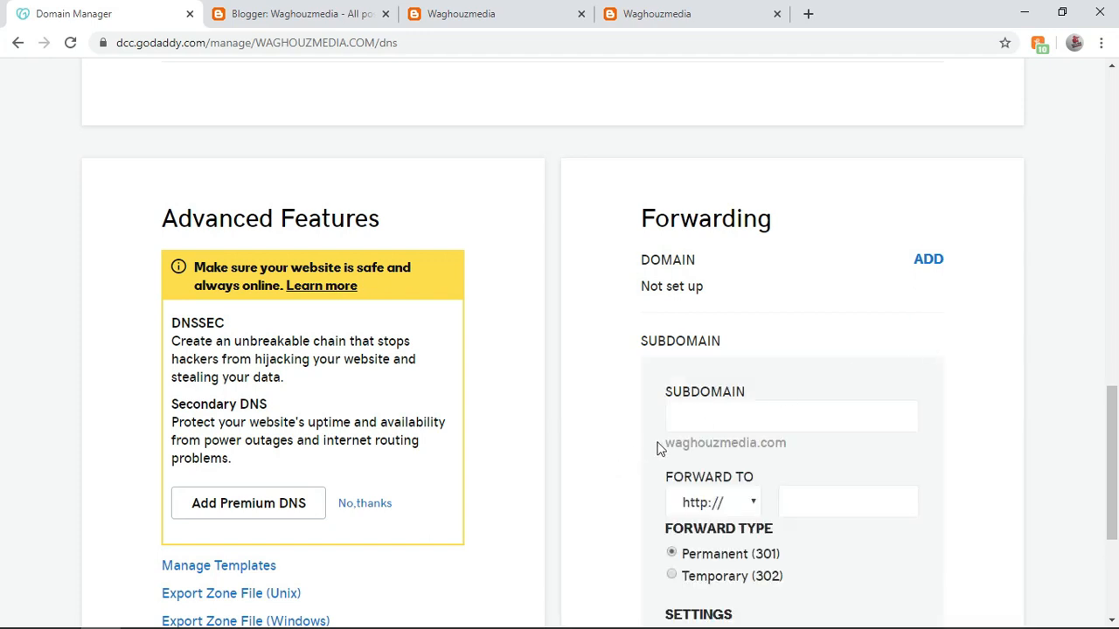
{"action": "left_click", "coordinate": [710, 416]}
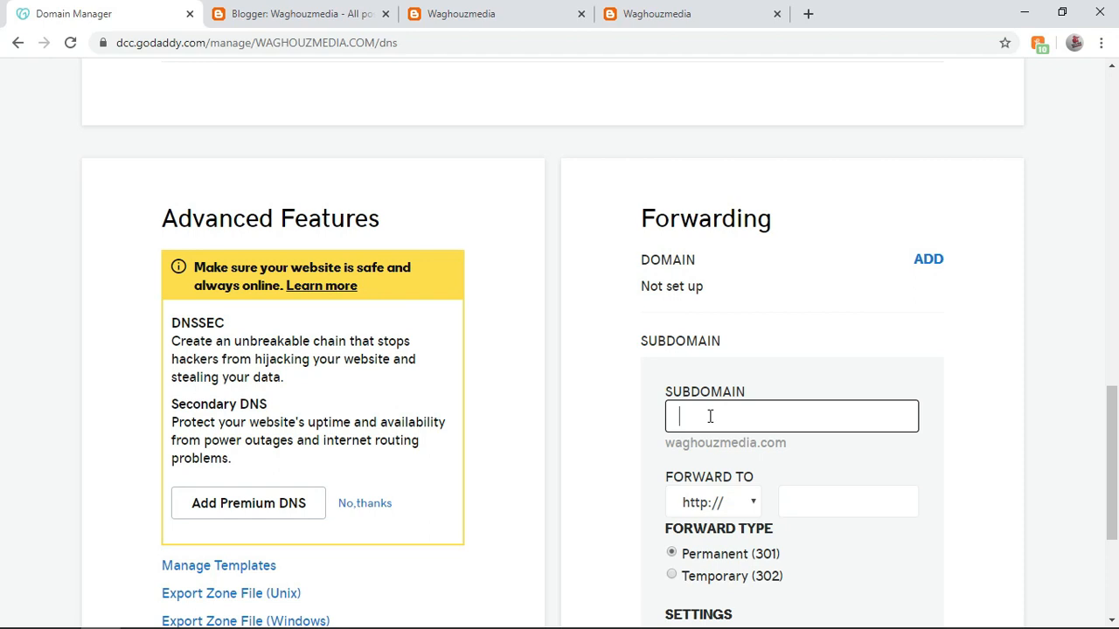
{"action": "key", "text": "ctrl+v"}
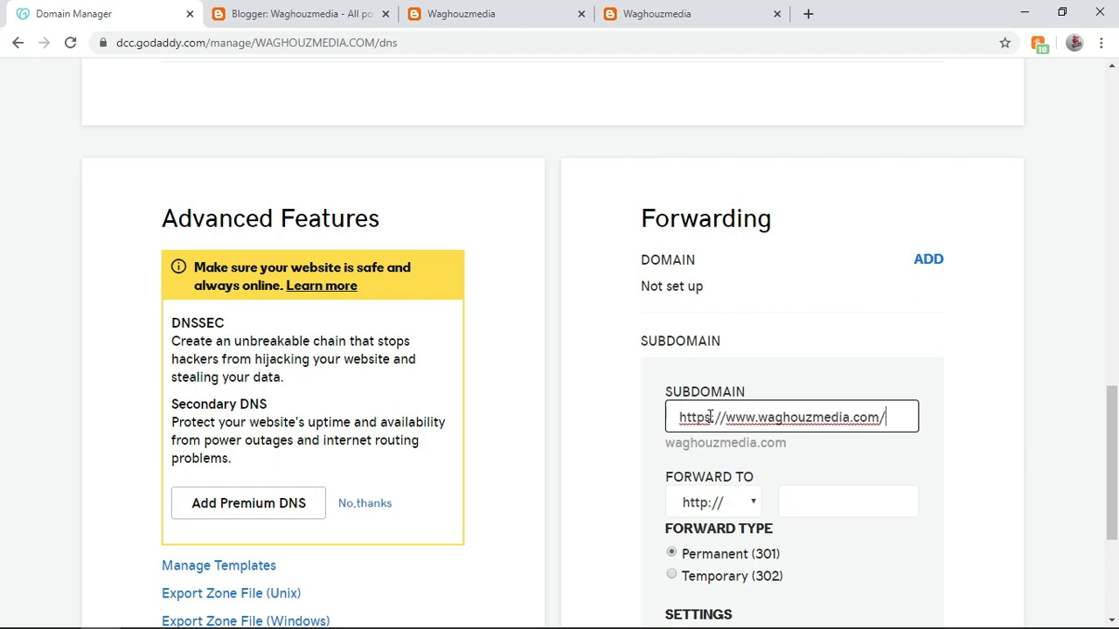
{"action": "left_click", "coordinate": [760, 418]}
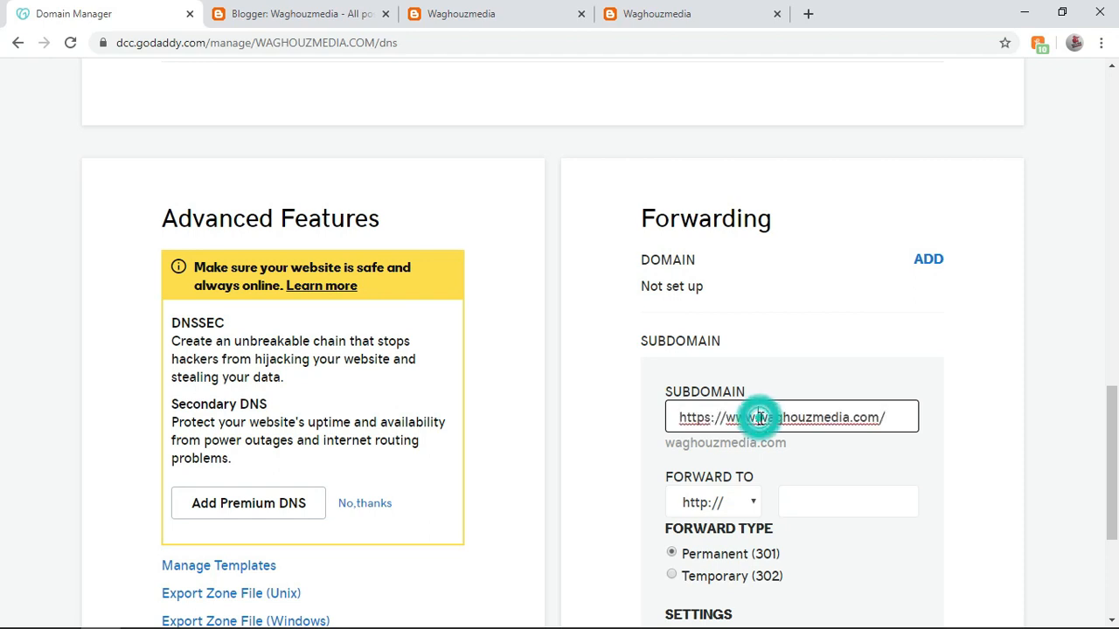
{"action": "key", "text": "BackSpace"}
{"action": "key", "text": "BackSpace"}
{"action": "key", "text": "BackSpace"}
{"action": "key", "text": "BackSpace"}
{"action": "key", "text": "BackSpace"}
{"action": "key", "text": "BackSpace"}
{"action": "key", "text": "BackSpace"}
{"action": "key", "text": "BackSpace"}
{"action": "key", "text": "BackSpace"}
{"action": "key", "text": "BackSpace"}
{"action": "key", "text": "BackSpace"}
{"action": "key", "text": "BackSpace"}
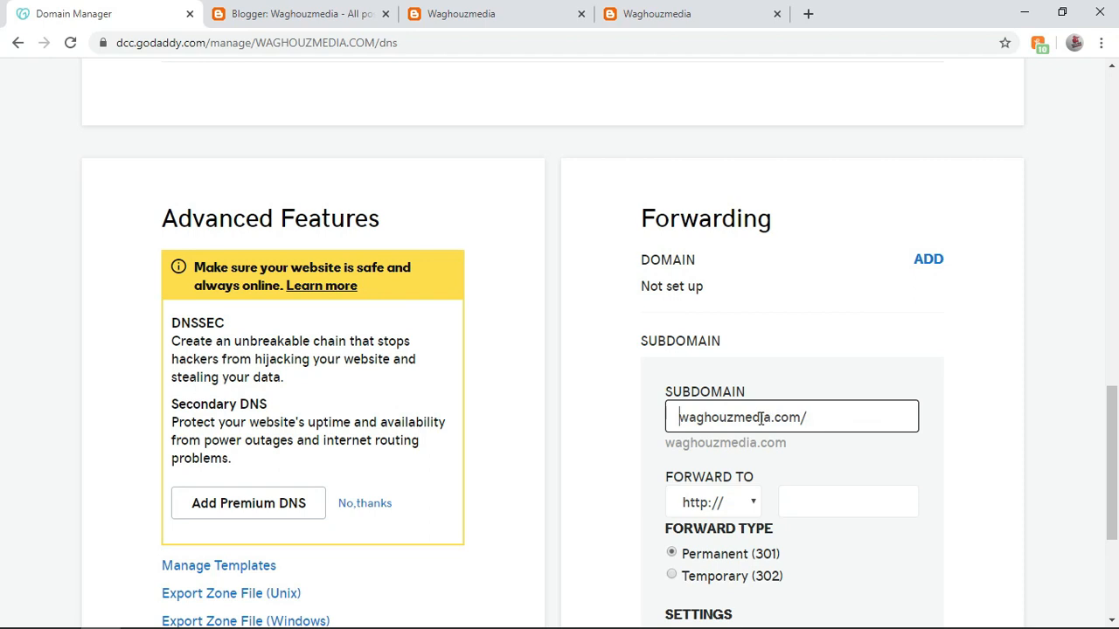
{"action": "left_click", "coordinate": [810, 422]}
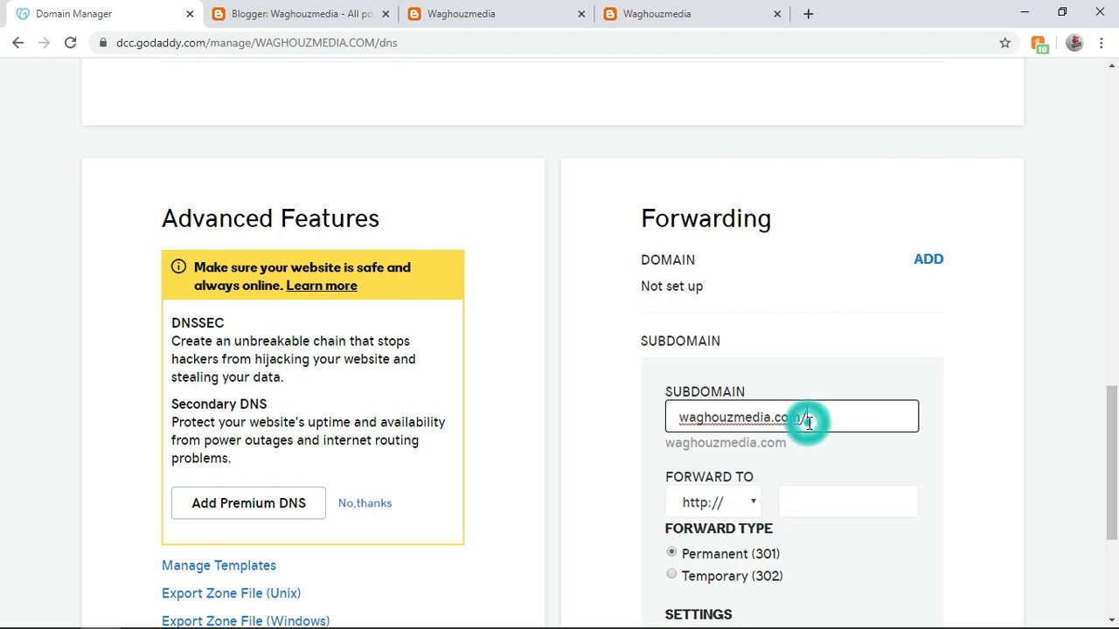
{"action": "key", "text": "BackSpace"}
{"action": "left_click", "coordinate": [800, 503]}
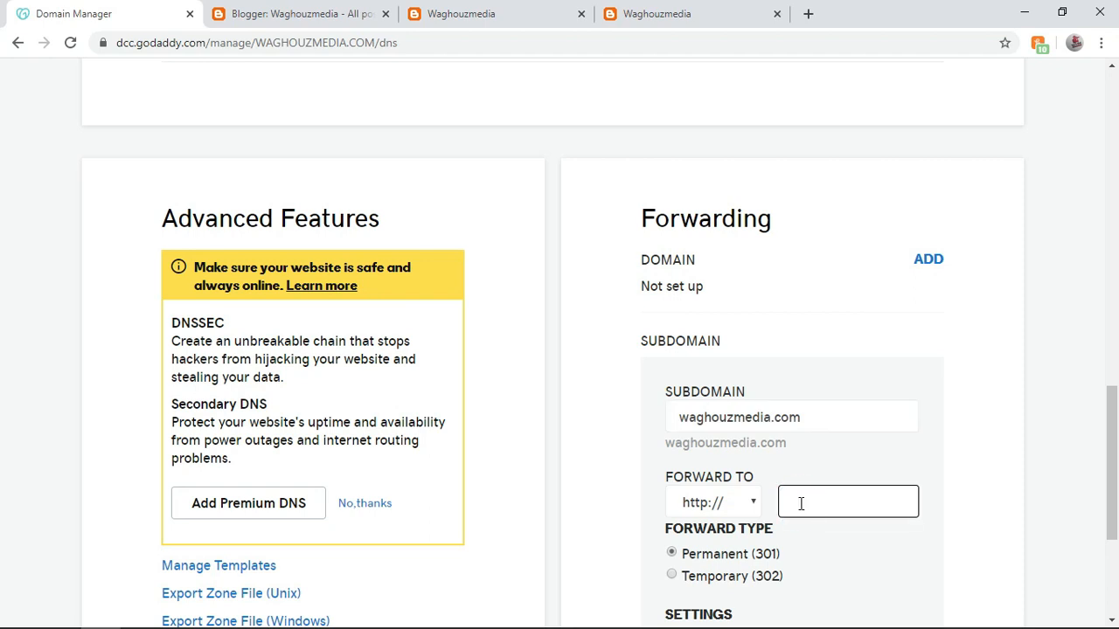
{"action": "left_click", "coordinate": [805, 418]}
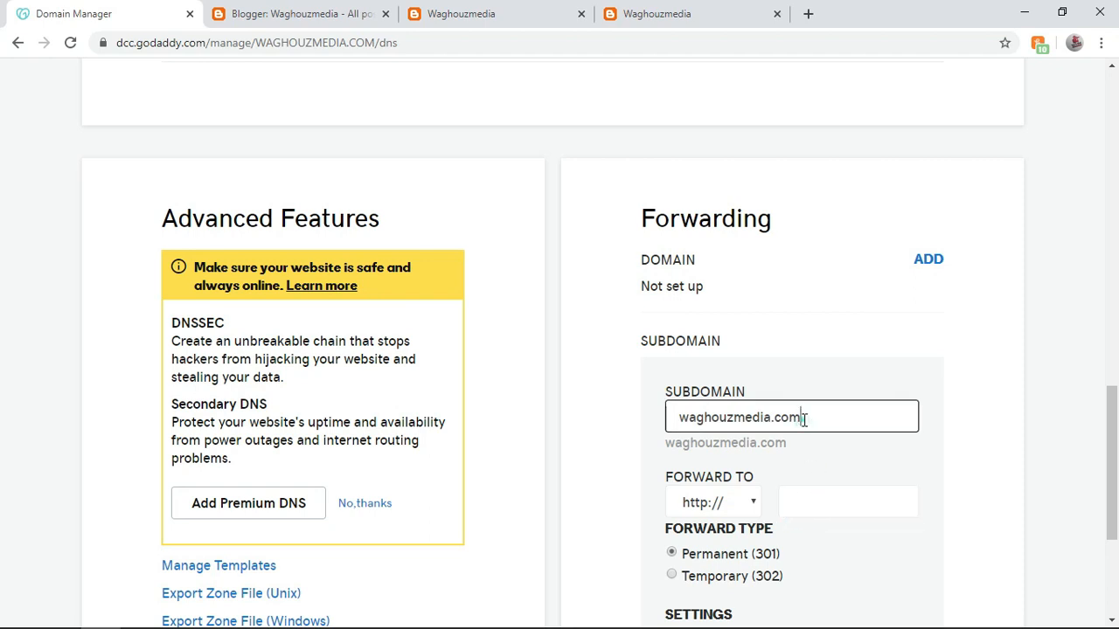
{"action": "double_click", "coordinate": [805, 419]}
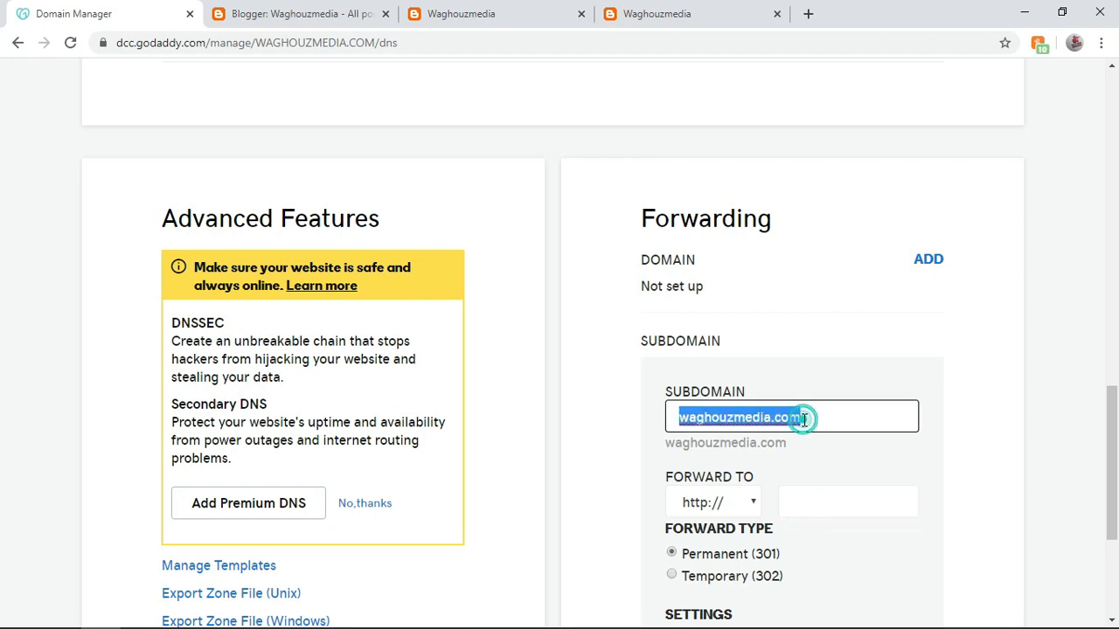
{"action": "left_click", "coordinate": [798, 504]}
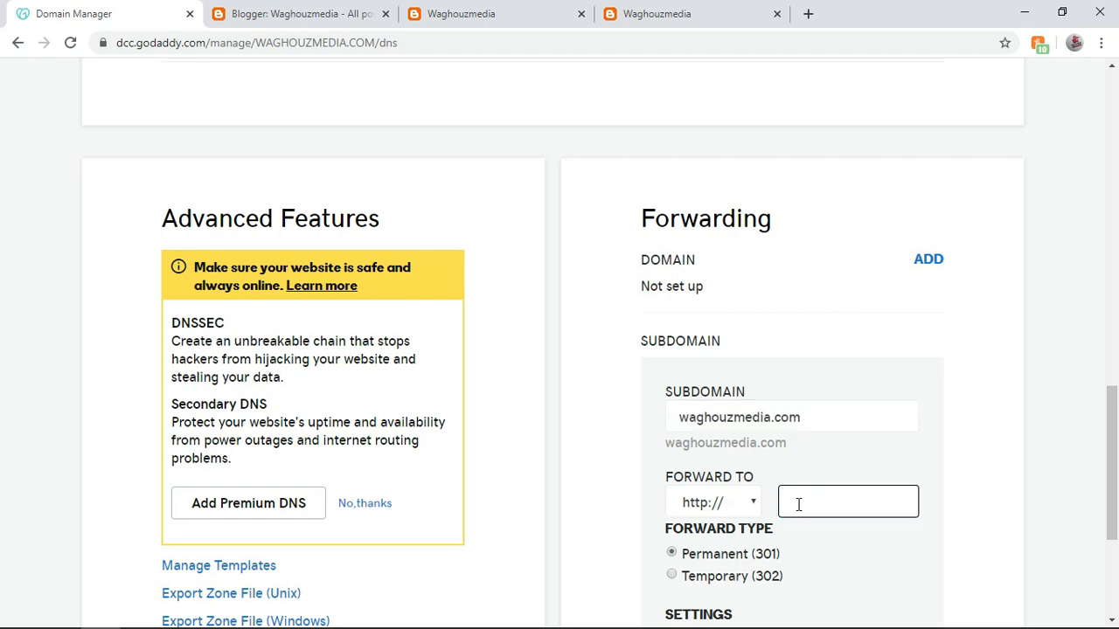
{"action": "key", "text": "ctrl+v"}
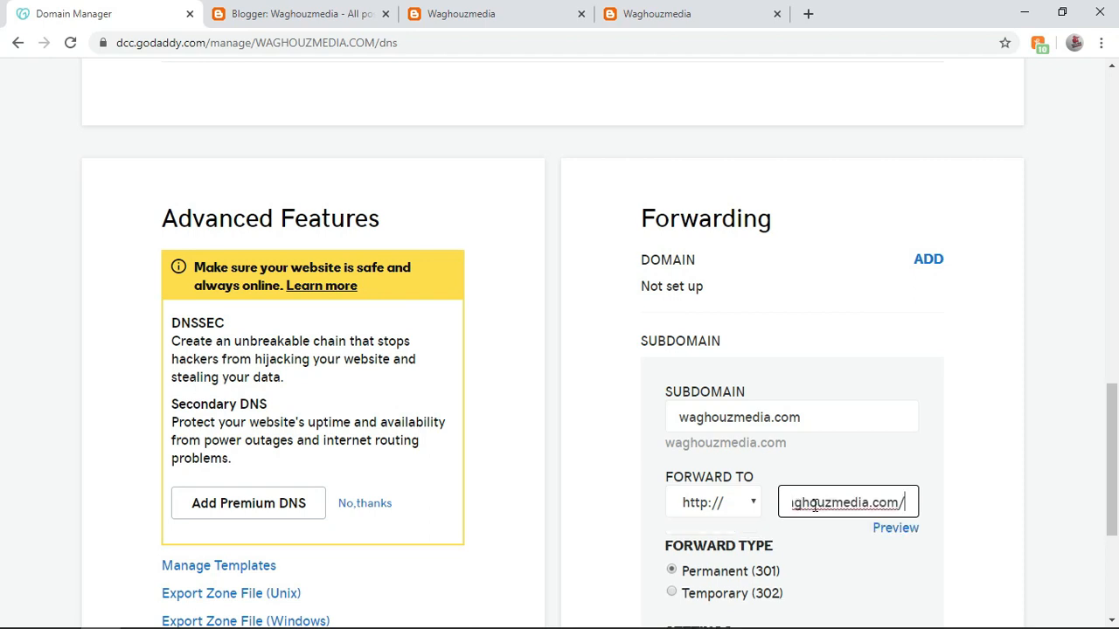
{"action": "key", "text": "BackSpace"}
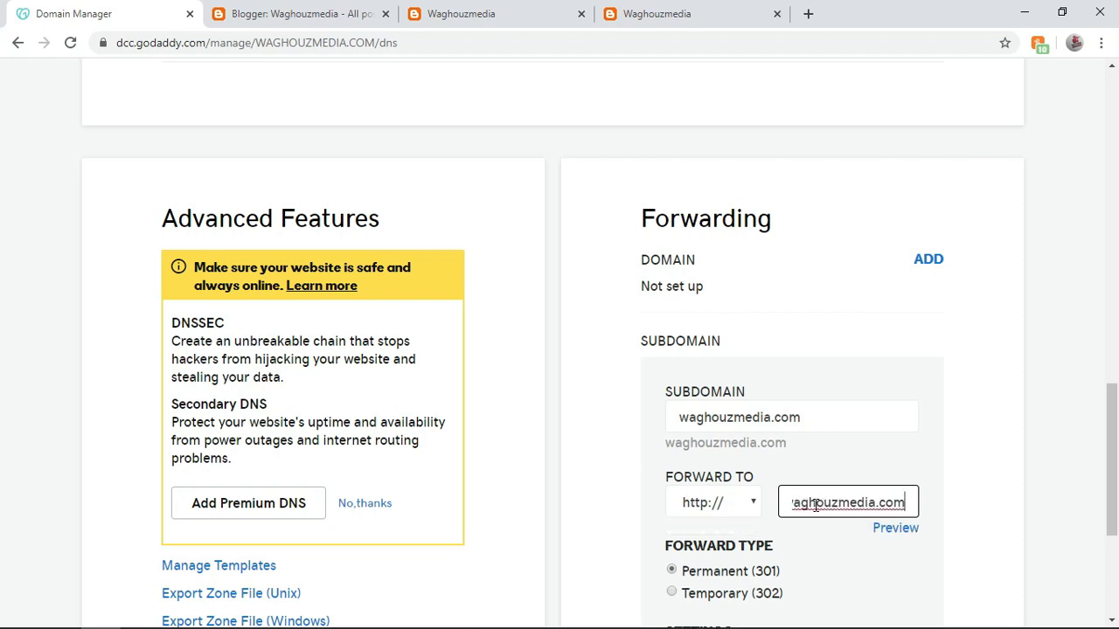
{"action": "key", "text": "Left"}
{"action": "key", "text": "Left"}
{"action": "key", "text": "Left"}
{"action": "key", "text": "Left"}
{"action": "key", "text": "Left"}
{"action": "key", "text": "Left"}
{"action": "key", "text": "Left"}
{"action": "key", "text": "Left"}
{"action": "key", "text": "Left"}
{"action": "key", "text": "Left"}
{"action": "key", "text": "Left"}
{"action": "key", "text": "Left"}
{"action": "key", "text": "Left"}
{"action": "key", "text": "Left"}
{"action": "key", "text": "Left"}
{"action": "key", "text": "Left"}
{"action": "key", "text": "Left"}
{"action": "key", "text": "Left"}
{"action": "key", "text": "Left"}
{"action": "key", "text": "Left"}
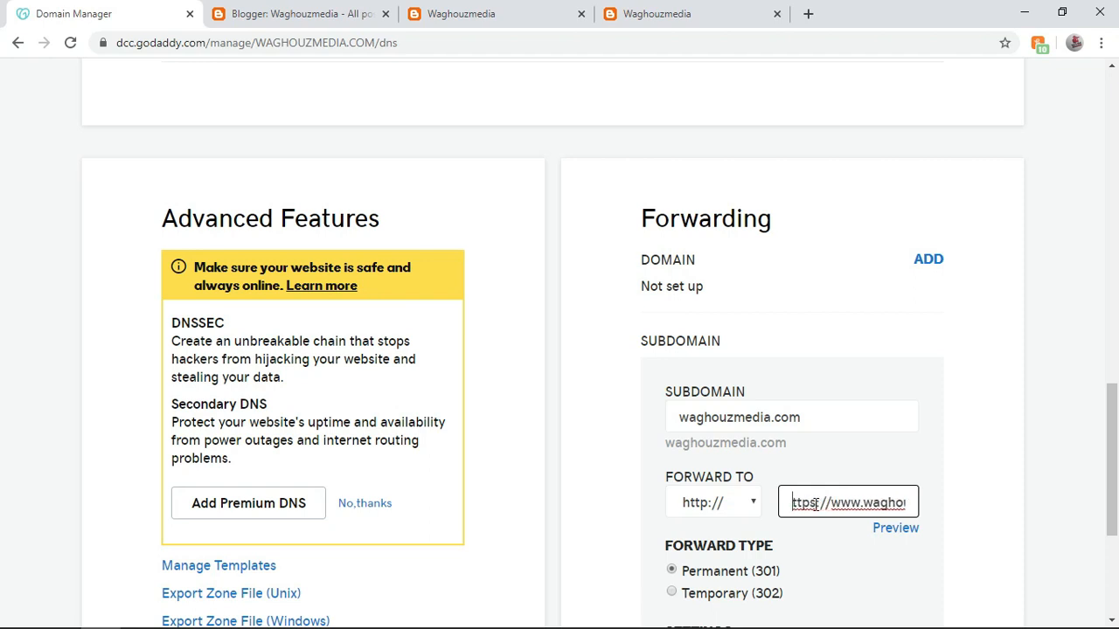
{"action": "left_click", "coordinate": [832, 503]}
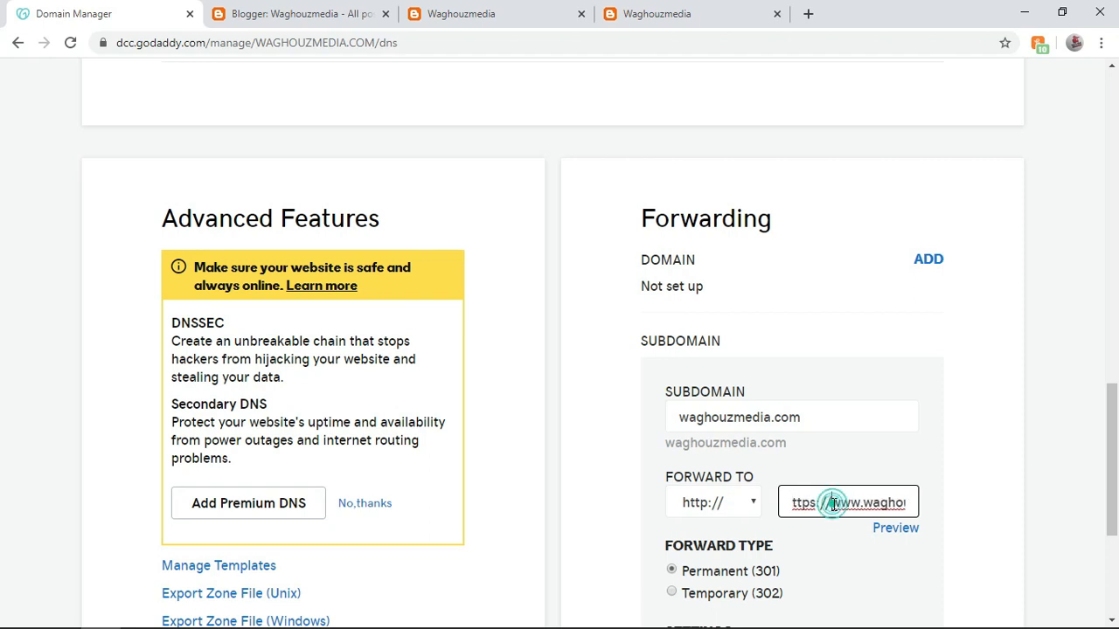
{"action": "key", "text": "BackSpace"}
{"action": "key", "text": "BackSpace"}
{"action": "key", "text": "BackSpace"}
{"action": "key", "text": "BackSpace"}
{"action": "key", "text": "BackSpace"}
{"action": "key", "text": "BackSpace"}
{"action": "key", "text": "BackSpace"}
{"action": "key", "text": "BackSpace"}
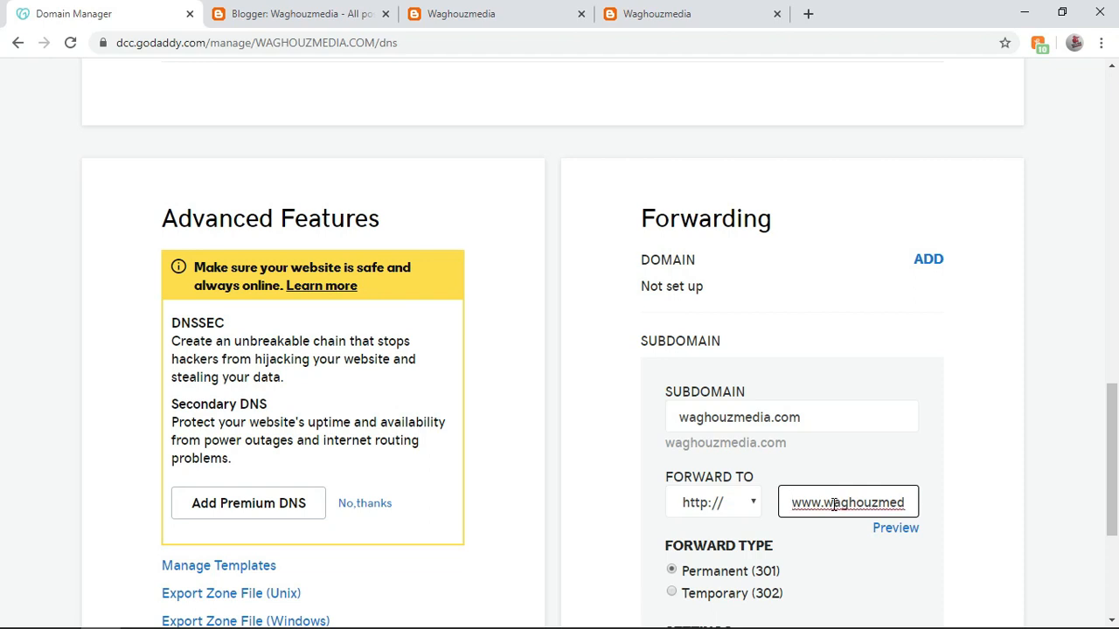
Preview the forwarding destination, return to GoDaddy and save the subdomain forward.
{"action": "left_click", "coordinate": [900, 533]}
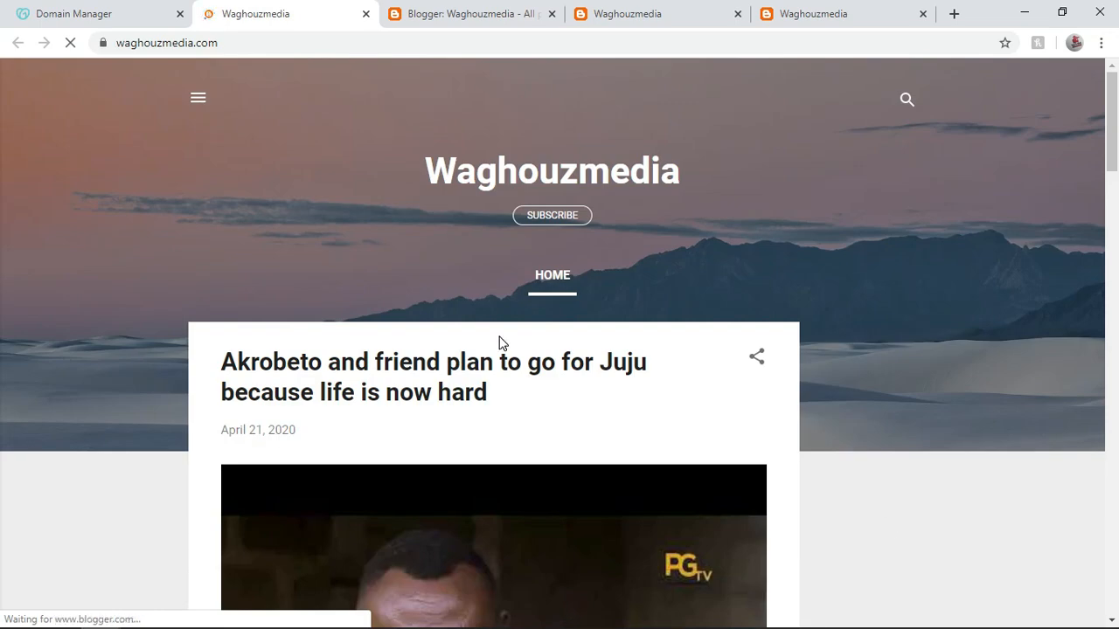
{"action": "left_click", "coordinate": [123, 16]}
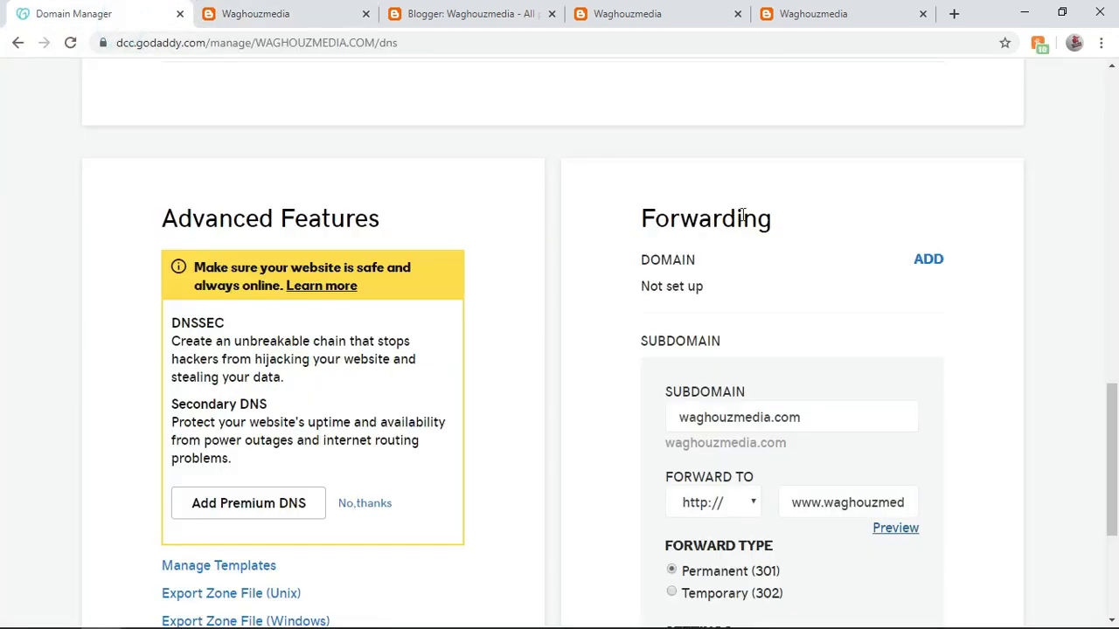
{"action": "left_click_drag", "start_coordinate": [1114, 453], "coordinate": [1104, 542]}
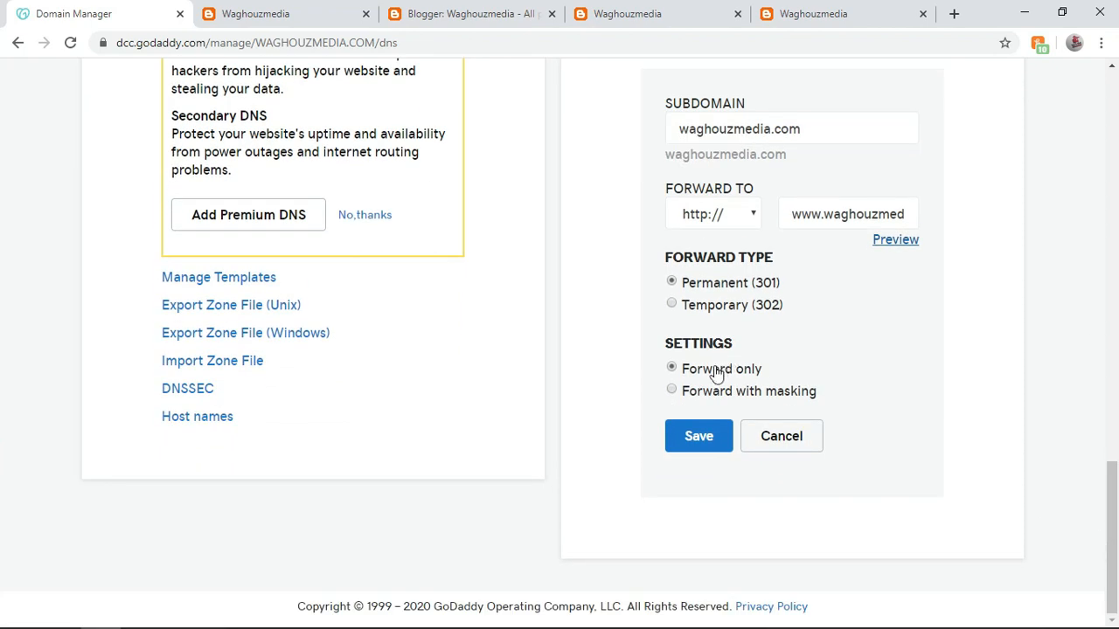
{"action": "left_click", "coordinate": [696, 444]}
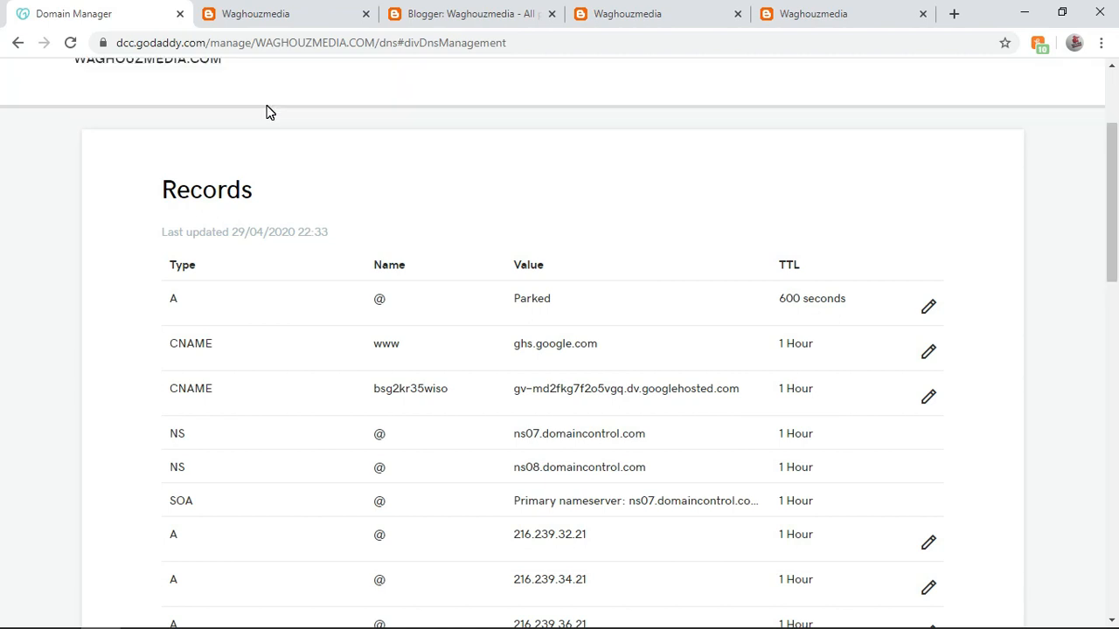
View the live blog page and open a blank browser tab.
{"action": "left_click", "coordinate": [247, 14]}
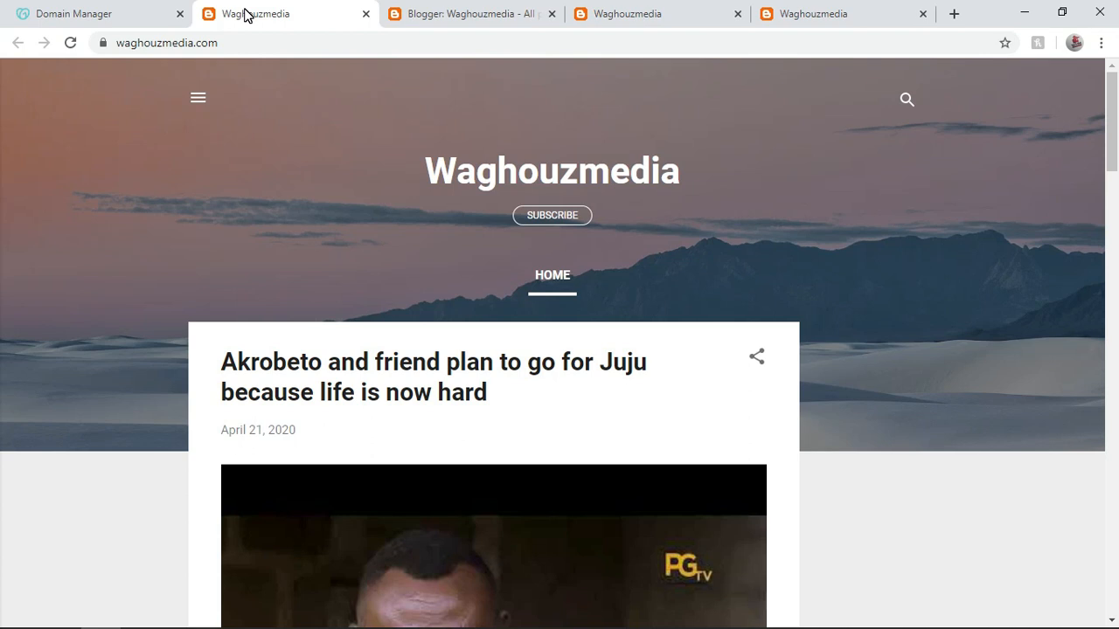
{"action": "left_click", "coordinate": [953, 14]}
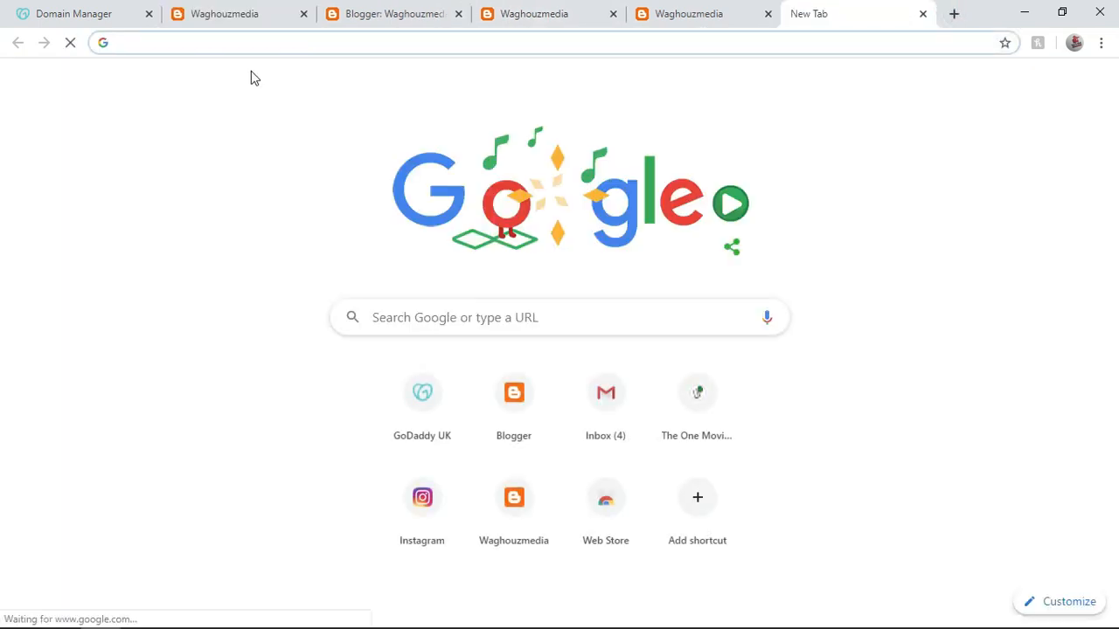